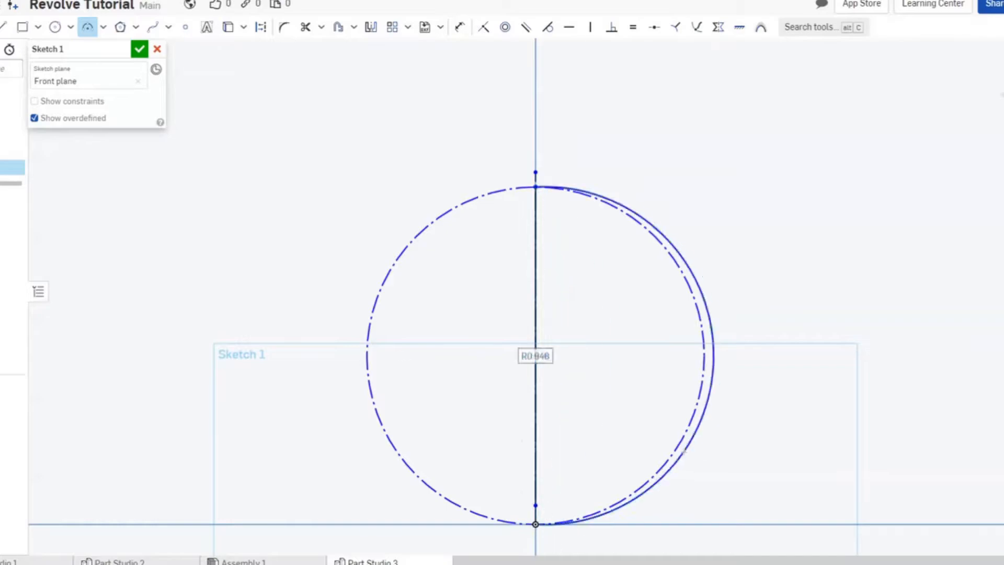
# Finish the half-circle sketch and revolve its region fully about the vertical diameter line
pyautogui.click(139, 49)
pyautogui.hotkey('shift', 'w')
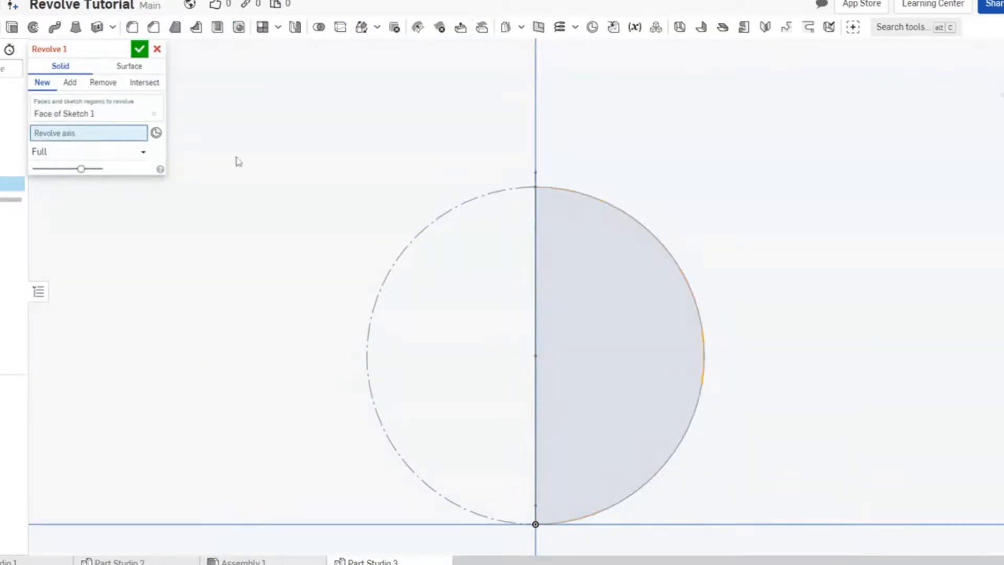
pyautogui.click(535, 211)
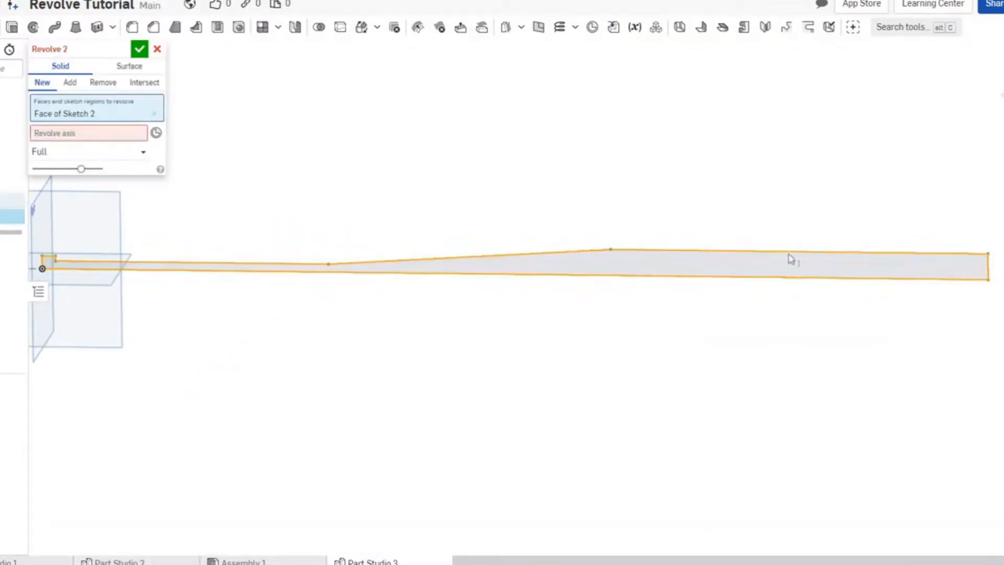
# Set the revolve axis to the long straight edge for the bat-shaped profile and again for the bottle-shaped profile
pyautogui.click(789, 276)
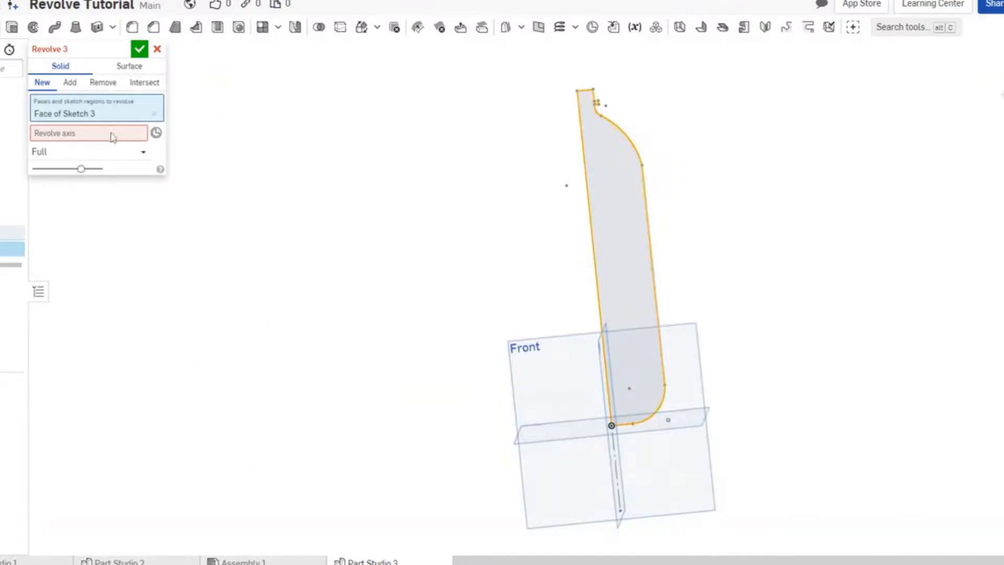
pyautogui.click(595, 261)
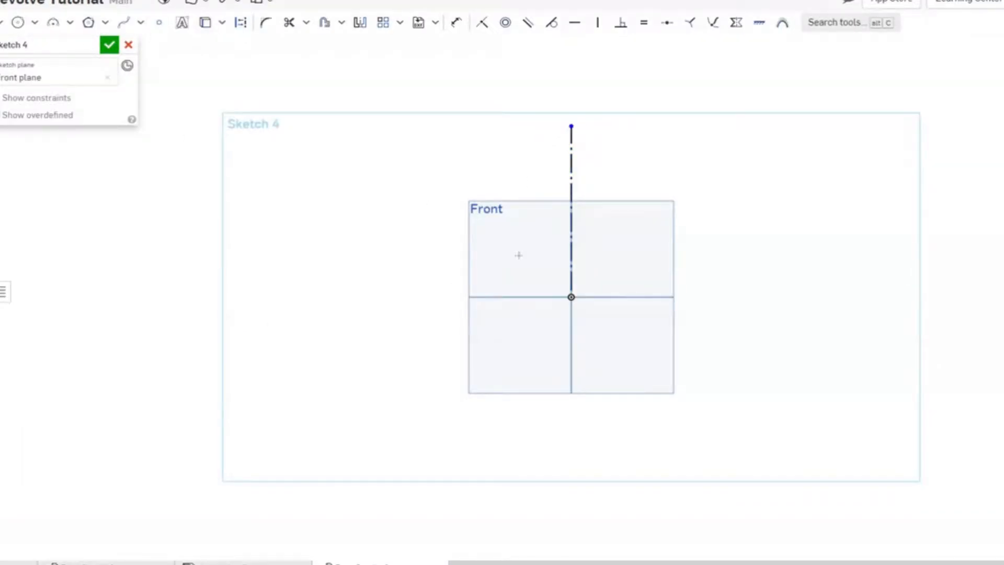
# Sketch a closed triangle on the horizontal axis, offset to the right of the vertical construction line
pyautogui.click(621, 296)
pyautogui.click(670, 170)
pyautogui.click(724, 297)
pyautogui.click(621, 296)
# Revolve the triangle fully about the vertical construction line to form a ring
pyautogui.hotkey('shift', 'w')
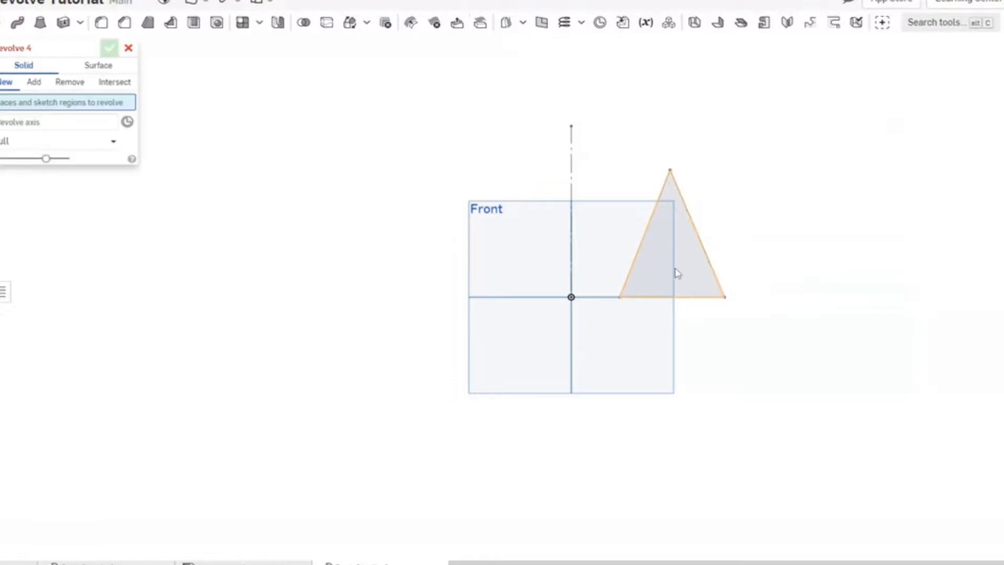
pyautogui.click(571, 219)
pyautogui.moveTo(571, 219); pyautogui.dragTo(635, 182, button='right')
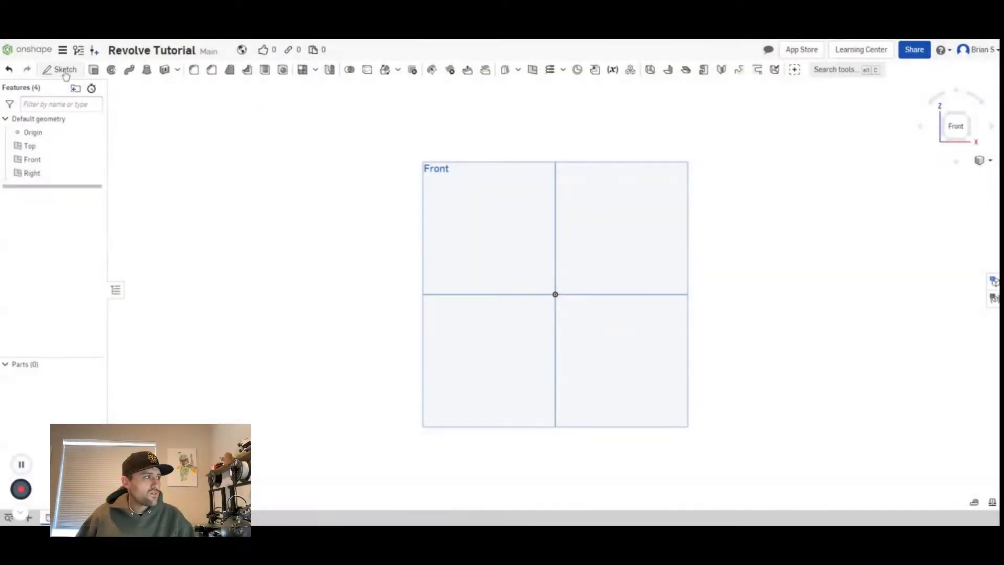
# On the Front plane, sketch a closed four-sided profile from the origin with a slanted side about 3.7 in and top edge about 2.6 in
pyautogui.click(65, 75)
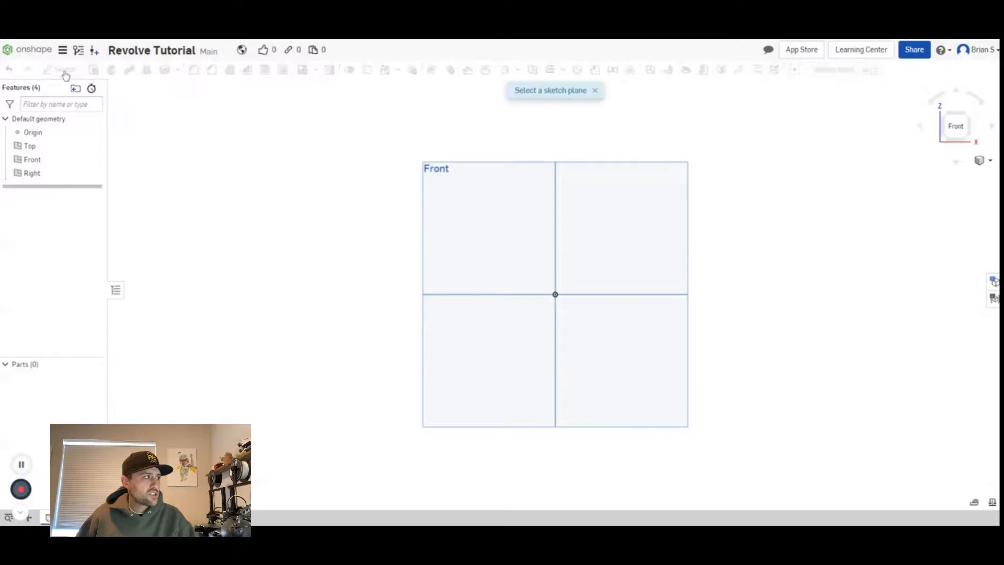
pyautogui.click(483, 197)
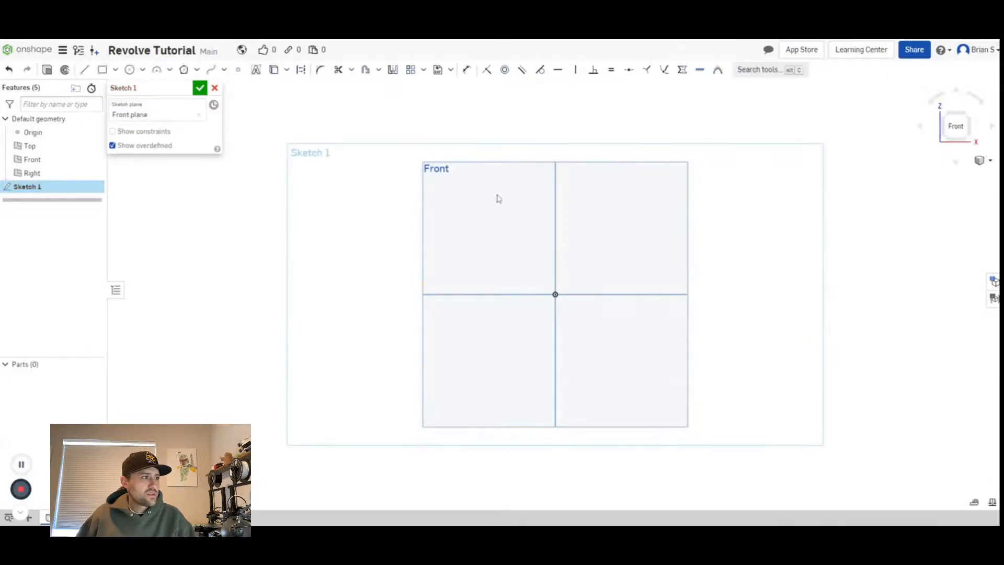
pyautogui.click(85, 75)
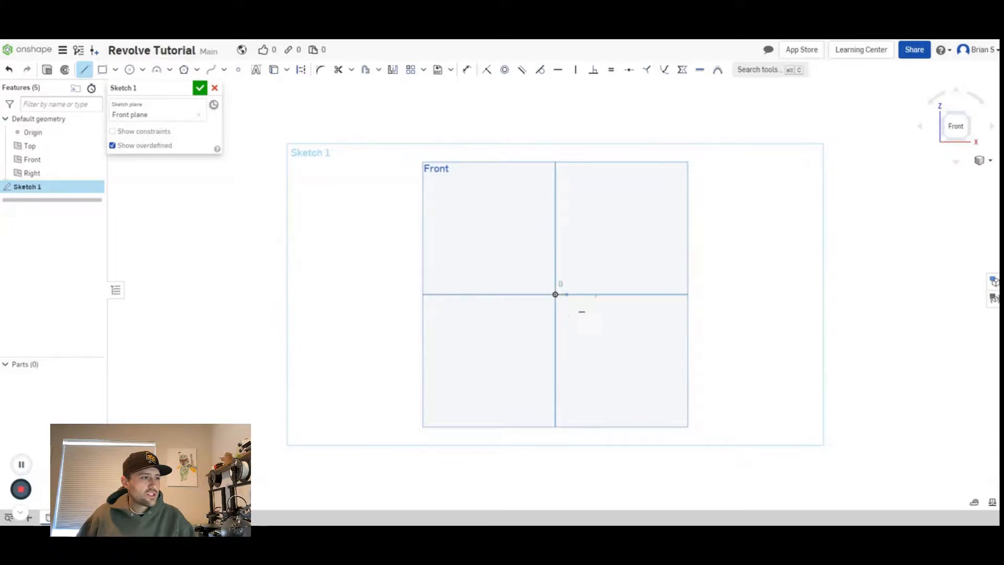
pyautogui.click(630, 294)
pyautogui.click(671, 135)
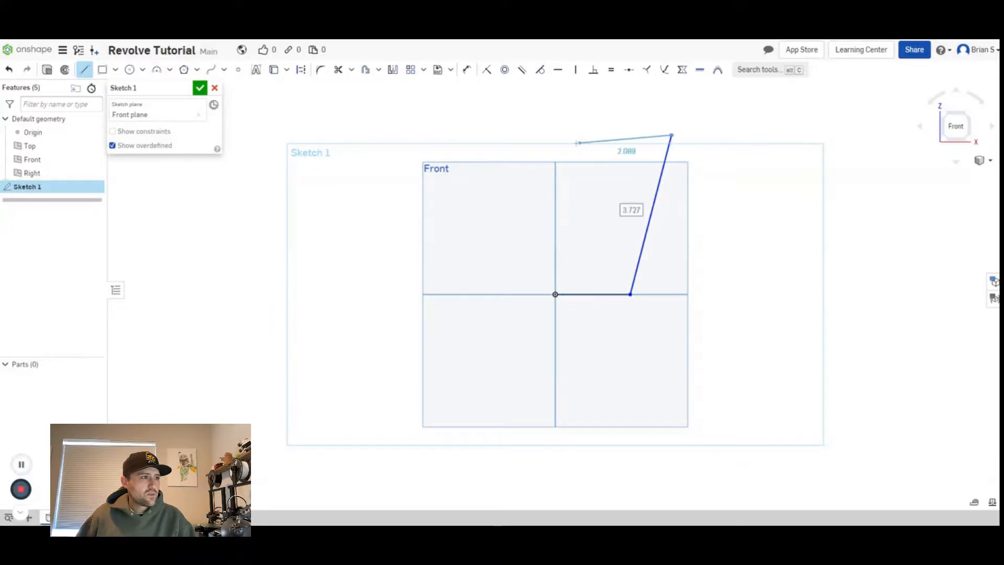
pyautogui.click(555, 135)
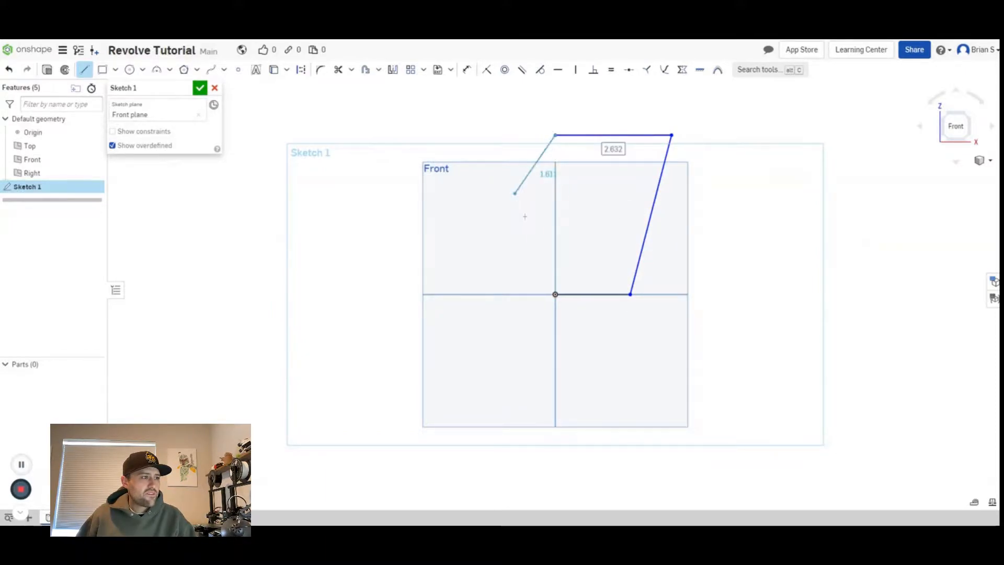
pyautogui.click(555, 294)
pyautogui.press('Escape')
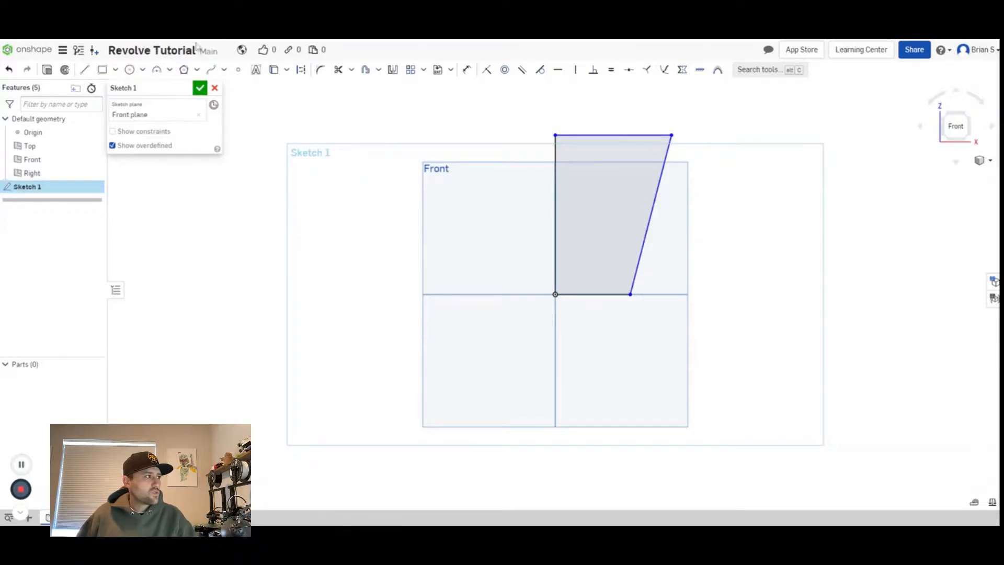
# Add a vertical construction line from the origin up past the profile's top edge
pyautogui.click(85, 71)
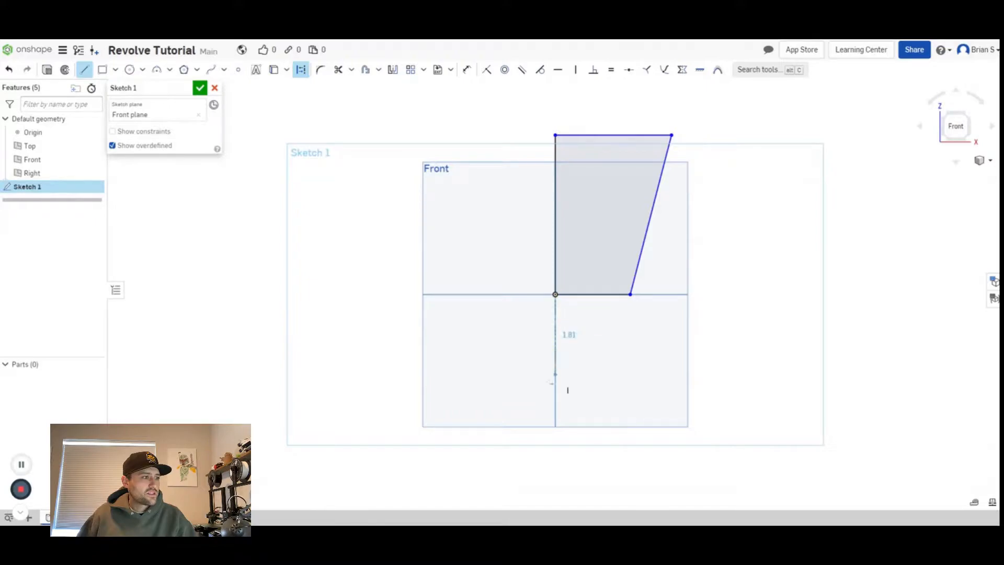
pyautogui.click(556, 104)
pyautogui.press('Escape')
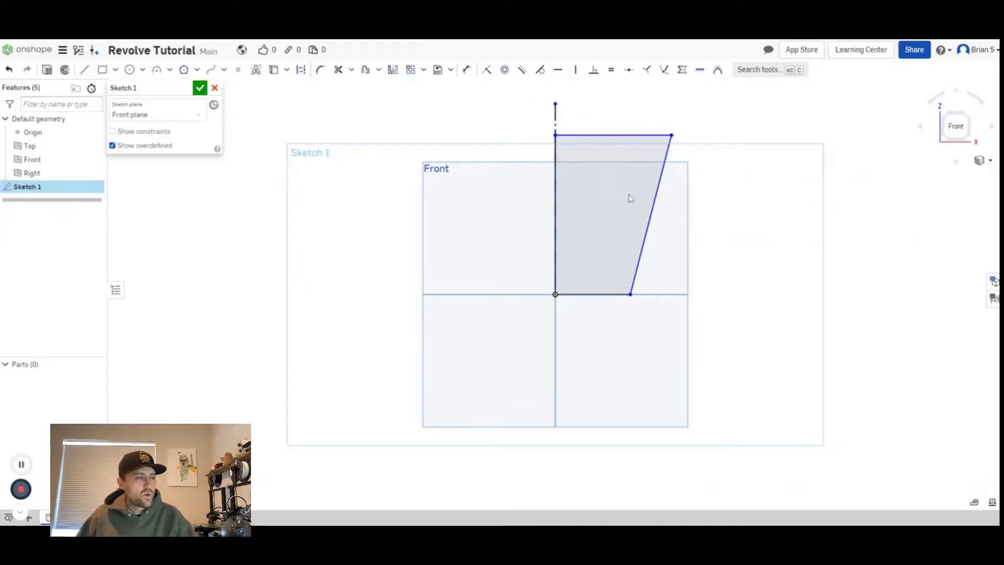
# Dimension the profile's lower corner as a diameter of 2.2 in about the construction line
pyautogui.click(468, 71)
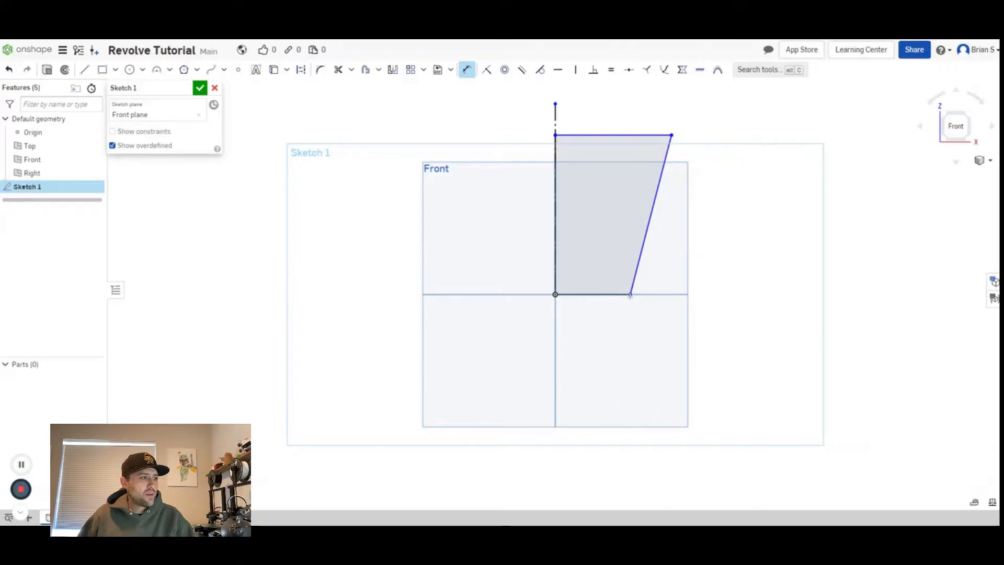
pyautogui.click(555, 126)
pyautogui.click(630, 295)
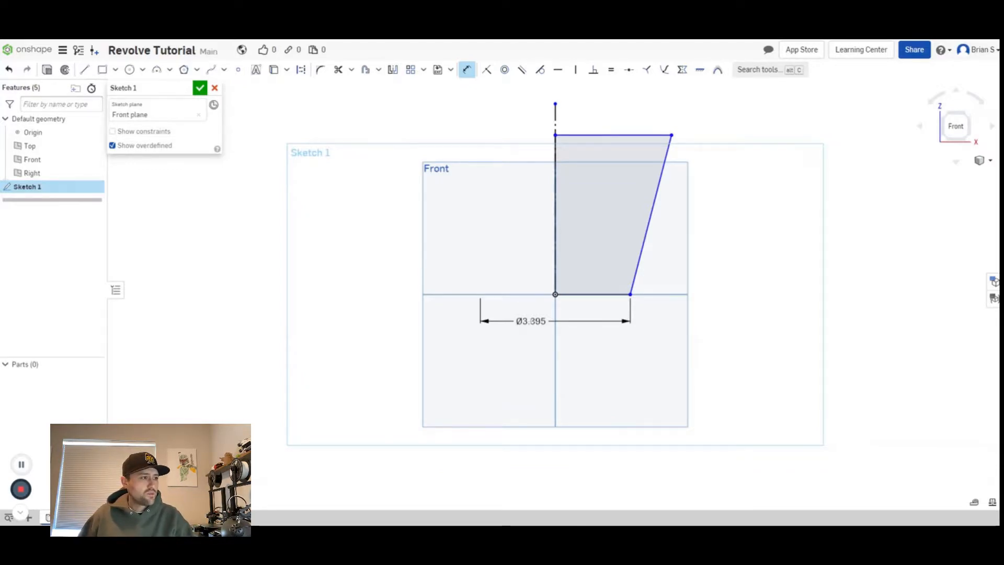
pyautogui.click(532, 321)
pyautogui.write('2.2')
pyautogui.press('Return')
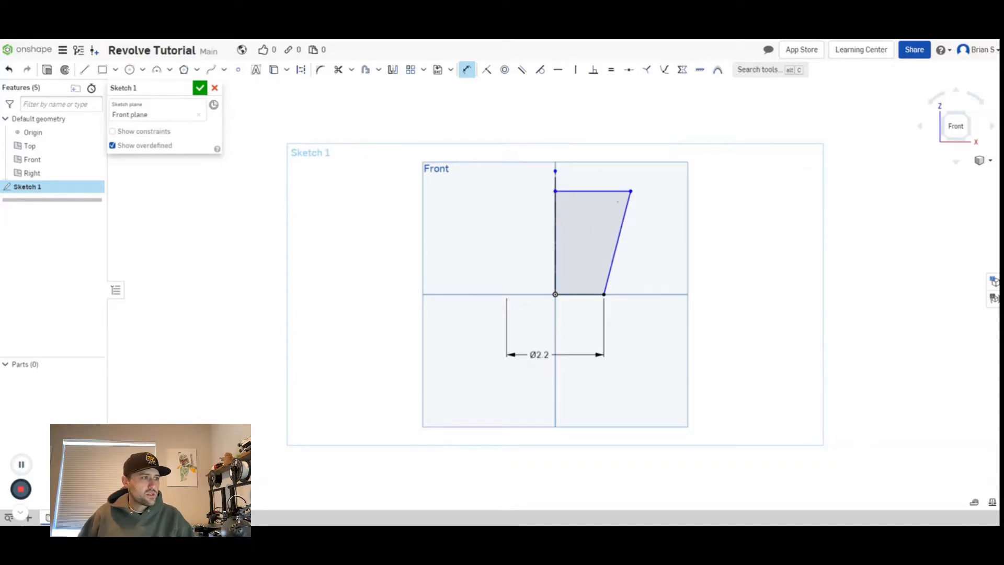
# Dimension the profile's upper corner as a diameter of 2.6 in about the construction line
pyautogui.click(631, 191)
pyautogui.click(556, 180)
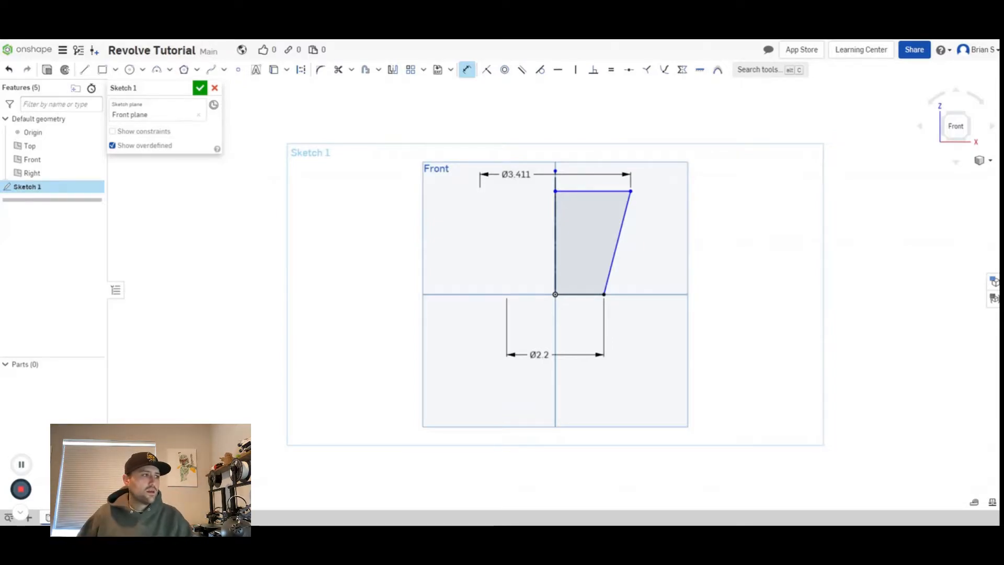
pyautogui.click(514, 174)
pyautogui.write('2.6')
pyautogui.press('Return')
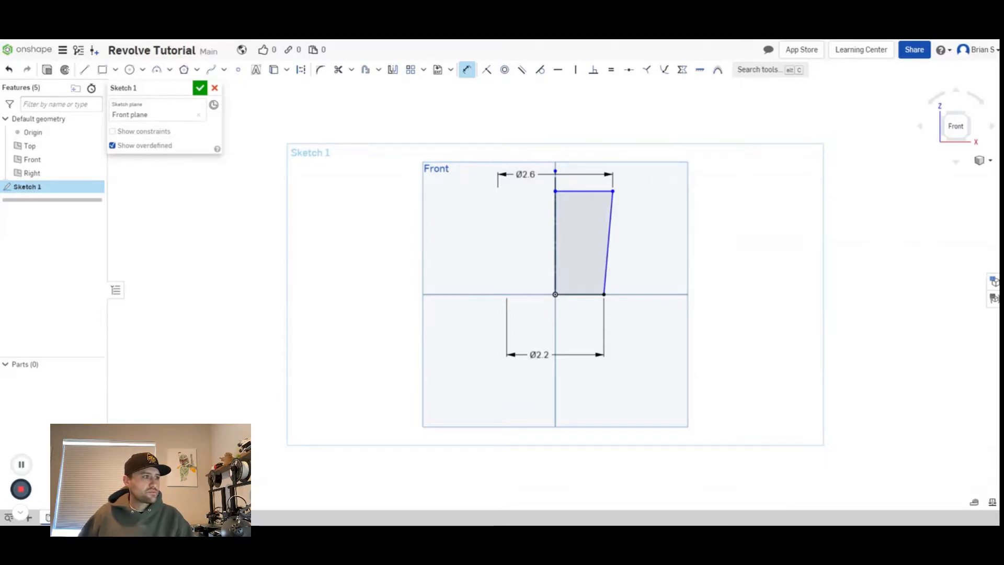
# Dimension the height between the profile's top and bottom edges as 3.15 in and finish the sketch
pyautogui.click(584, 189)
pyautogui.click(580, 294)
pyautogui.click(658, 249)
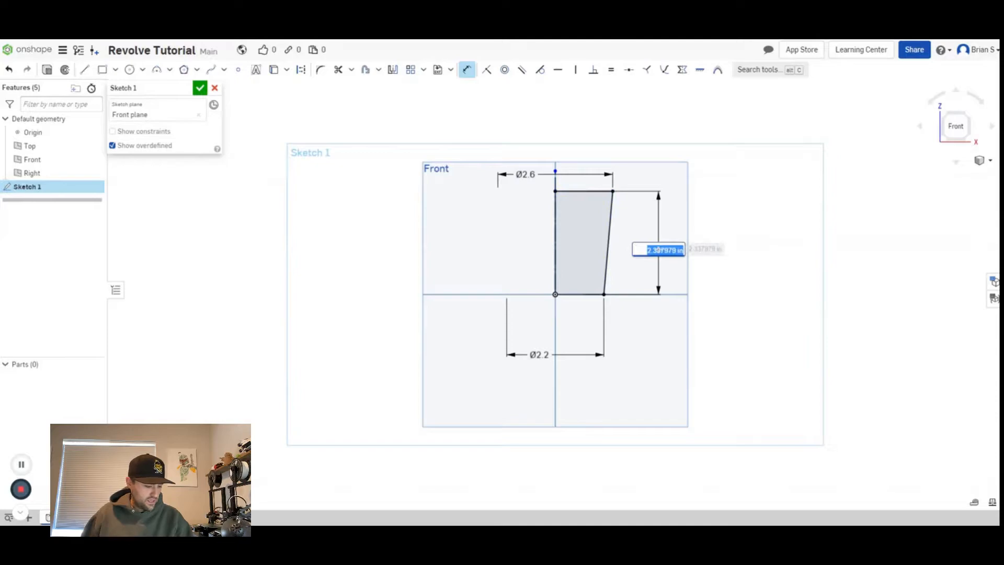
pyautogui.write('3.15')
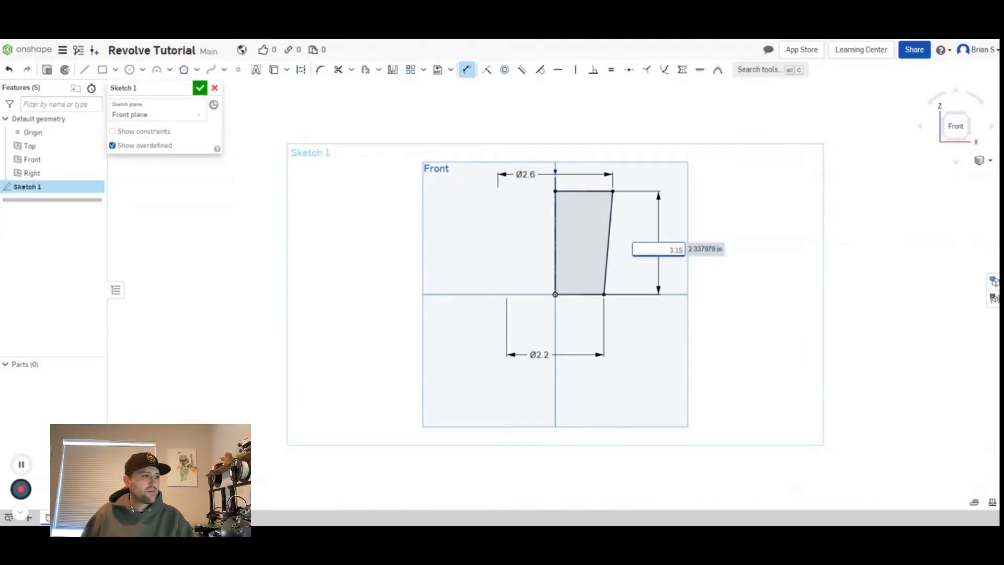
pyautogui.press('Return')
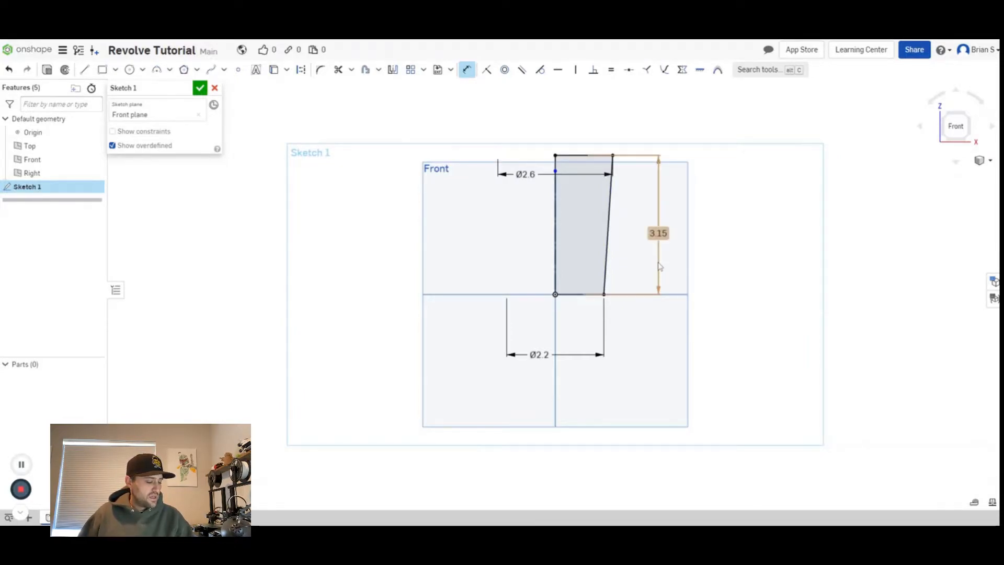
pyautogui.click(201, 89)
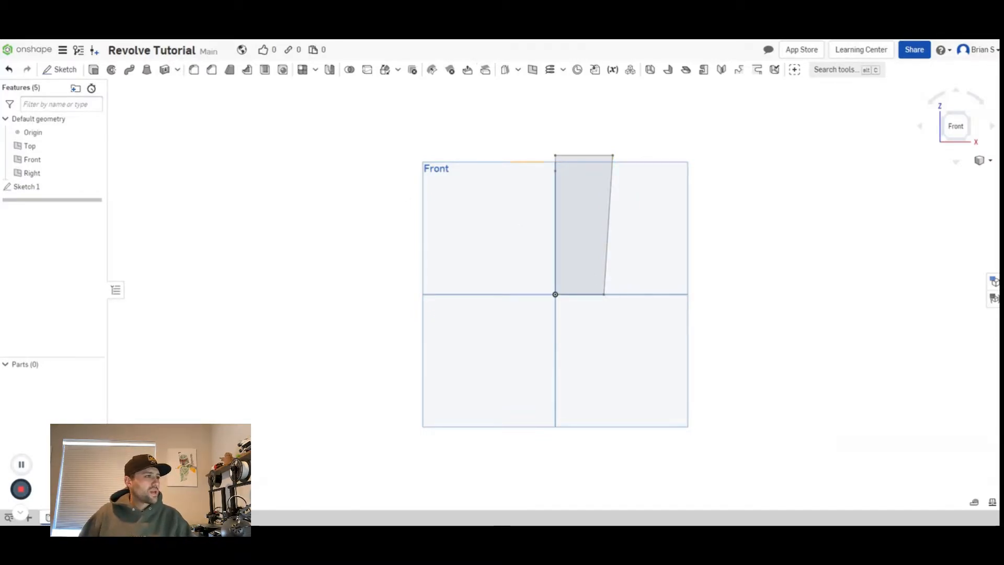
# Revolve the tapered profile into a new full solid about its vertical edge
pyautogui.click(111, 72)
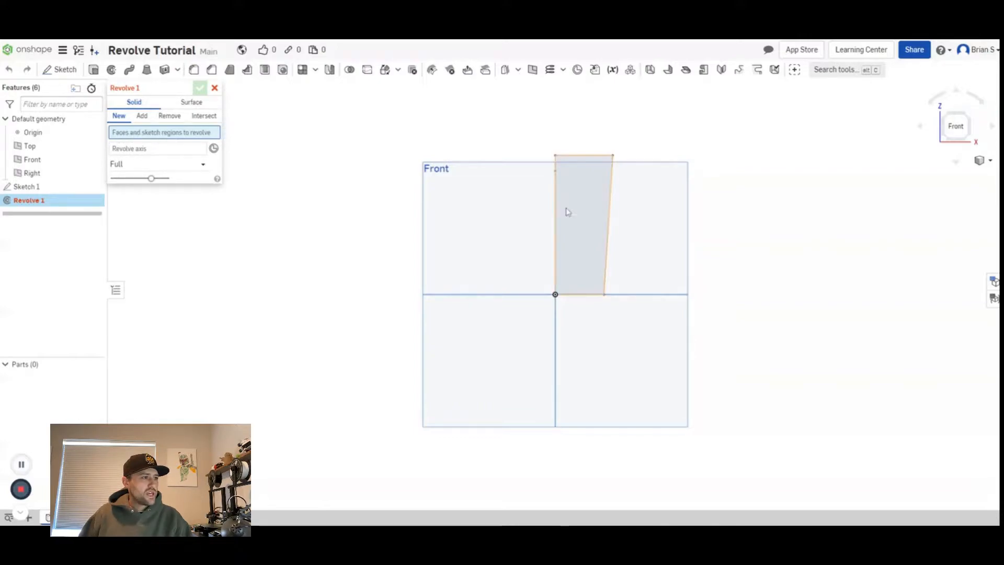
pyautogui.click(591, 203)
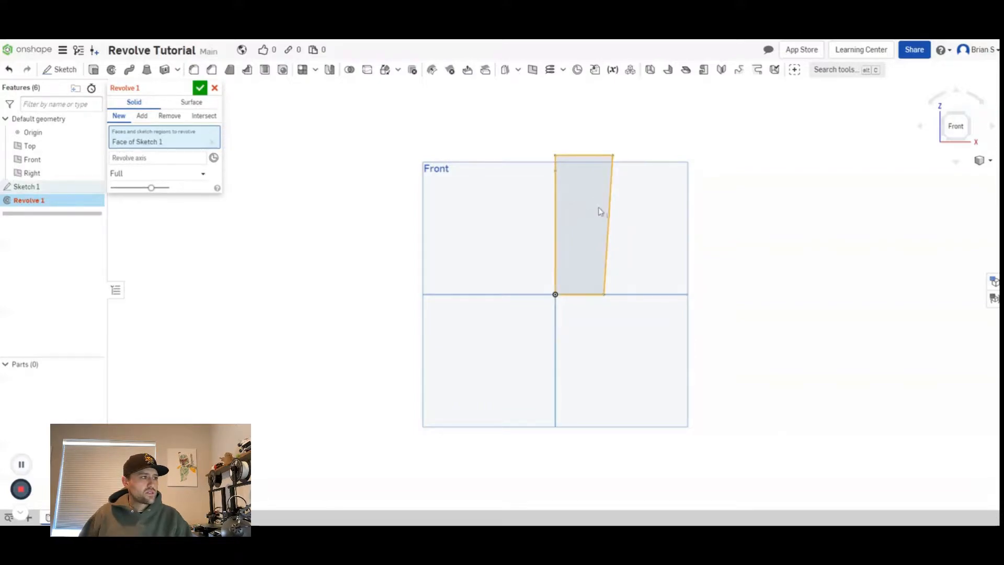
pyautogui.click(134, 160)
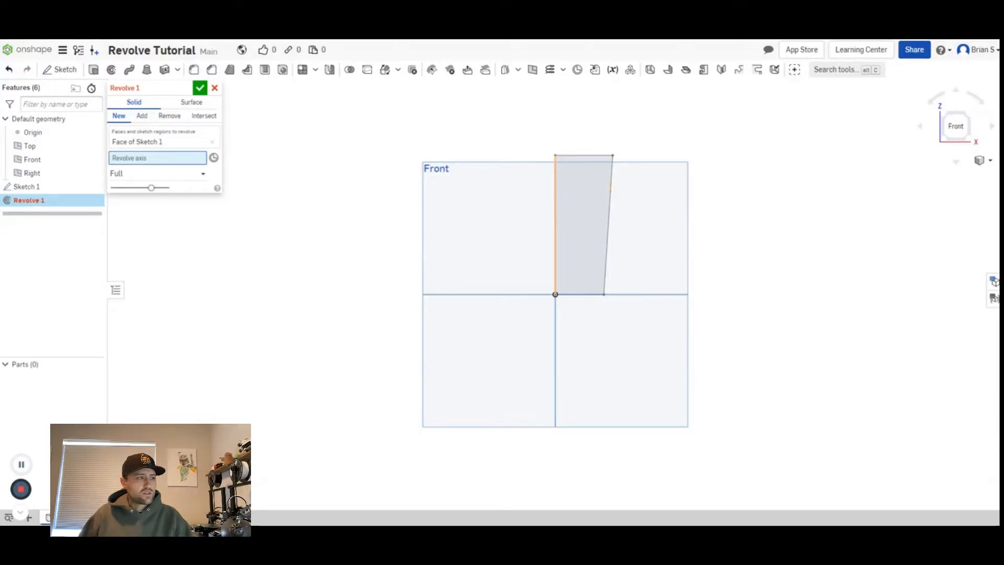
pyautogui.click(556, 213)
pyautogui.moveTo(601, 238); pyautogui.dragTo(616, 302, button='right')
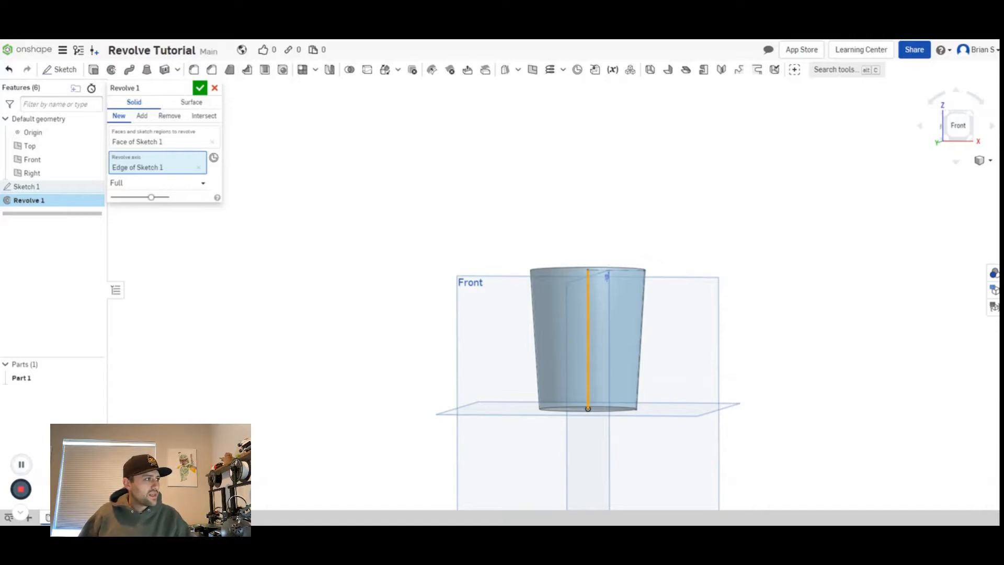
pyautogui.click(200, 88)
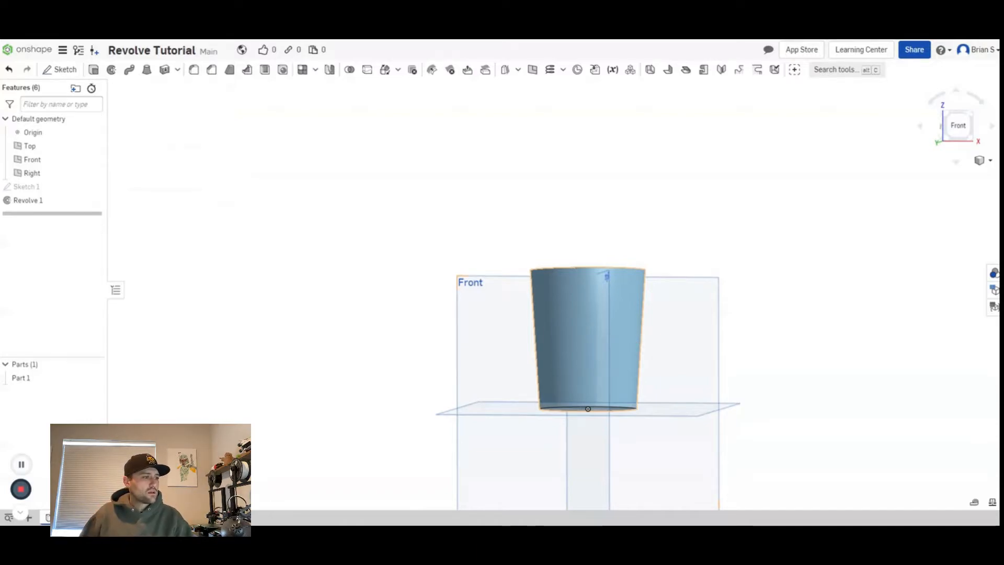
# Shell the tapered solid with a 0.08 in thickness, removing the narrow end face at the origin
pyautogui.moveTo(634, 347); pyautogui.dragTo(643, 224, button='right')
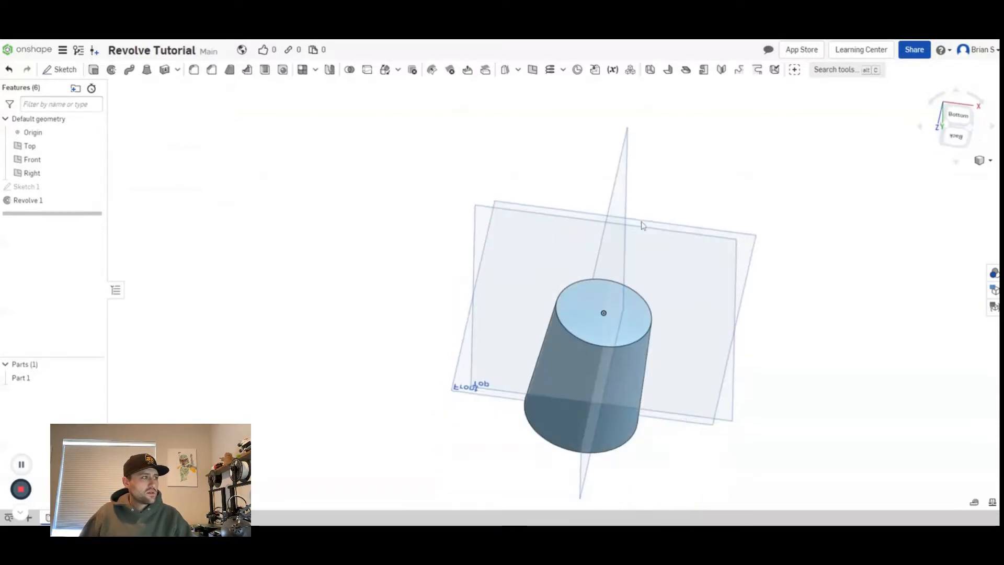
pyautogui.click(265, 69)
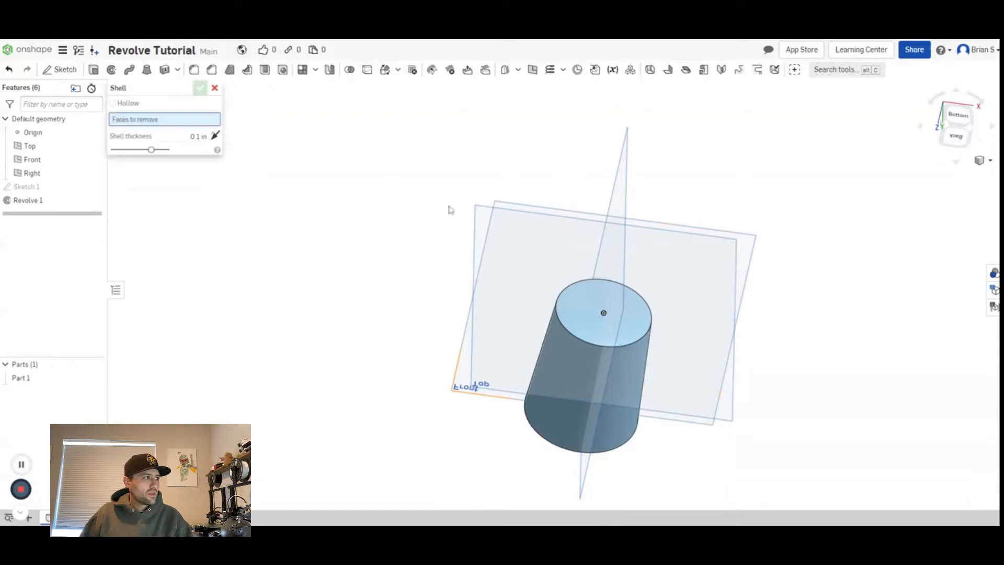
pyautogui.click(581, 311)
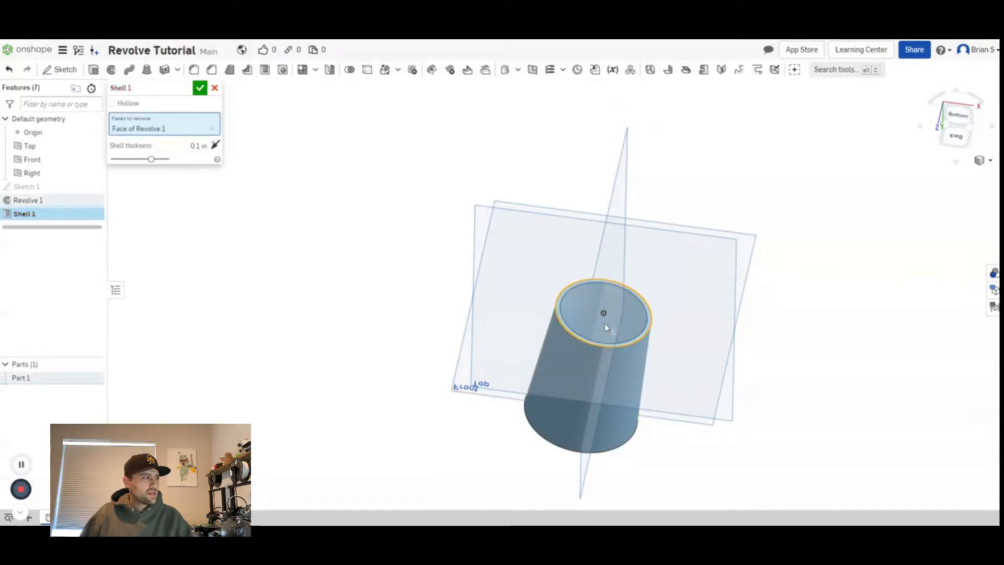
pyautogui.click(183, 146)
pyautogui.write('.08')
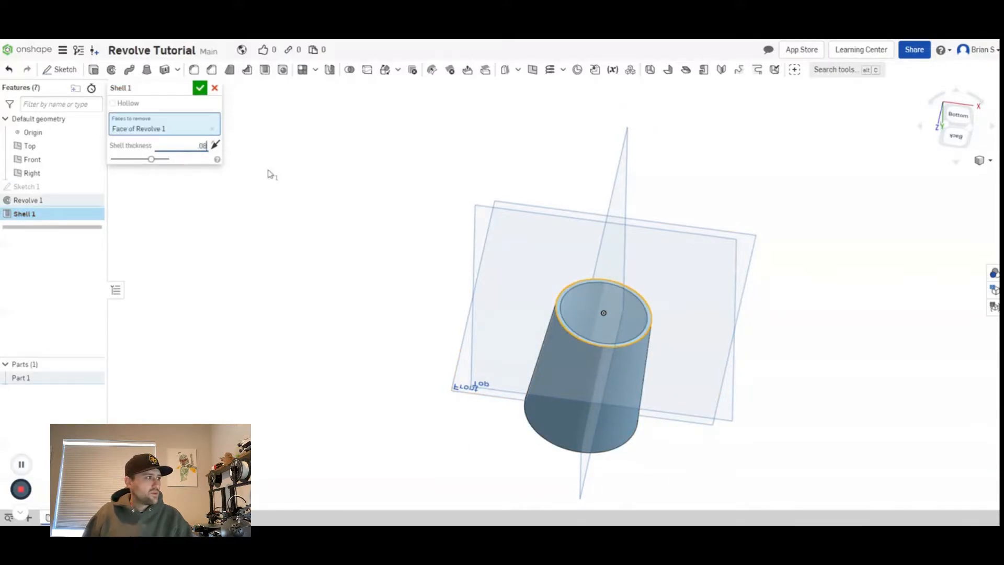
pyautogui.click(200, 89)
# Inspect the shelled cup from several angles and create a new Part Studio in the document
pyautogui.moveTo(582, 284); pyautogui.dragTo(610, 249, button='right')
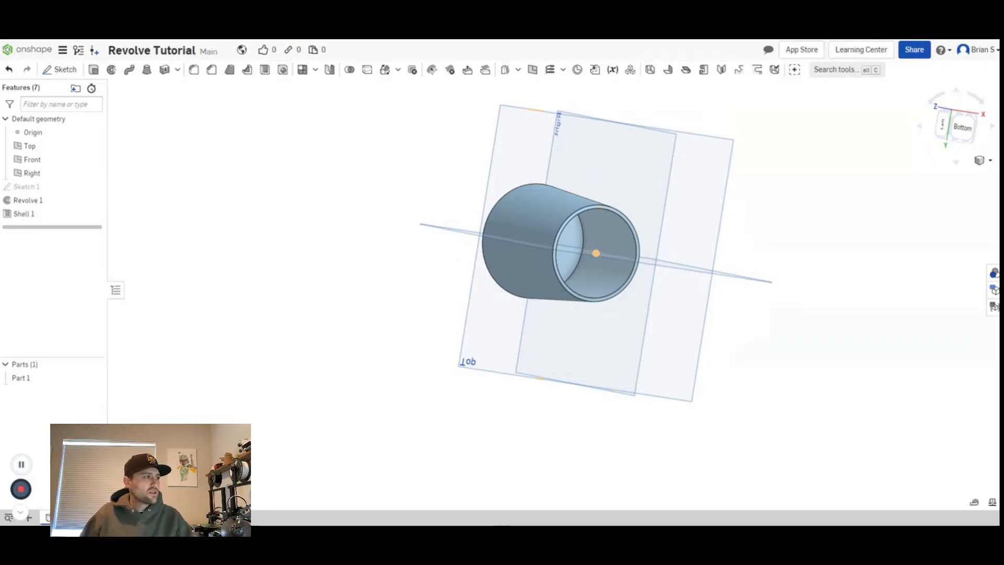
pyautogui.moveTo(600, 234); pyautogui.dragTo(596, 315, button='right')
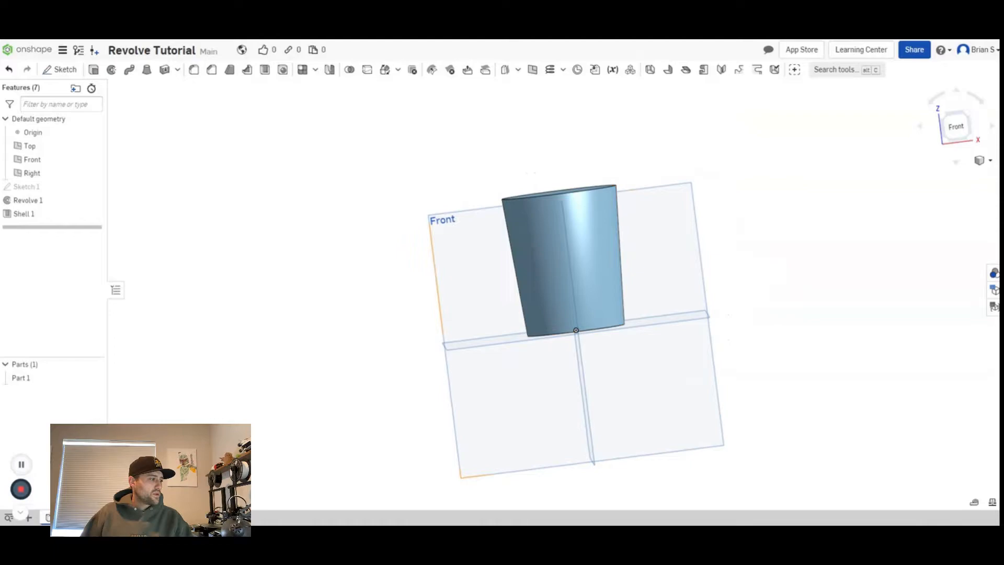
pyautogui.click(29, 518)
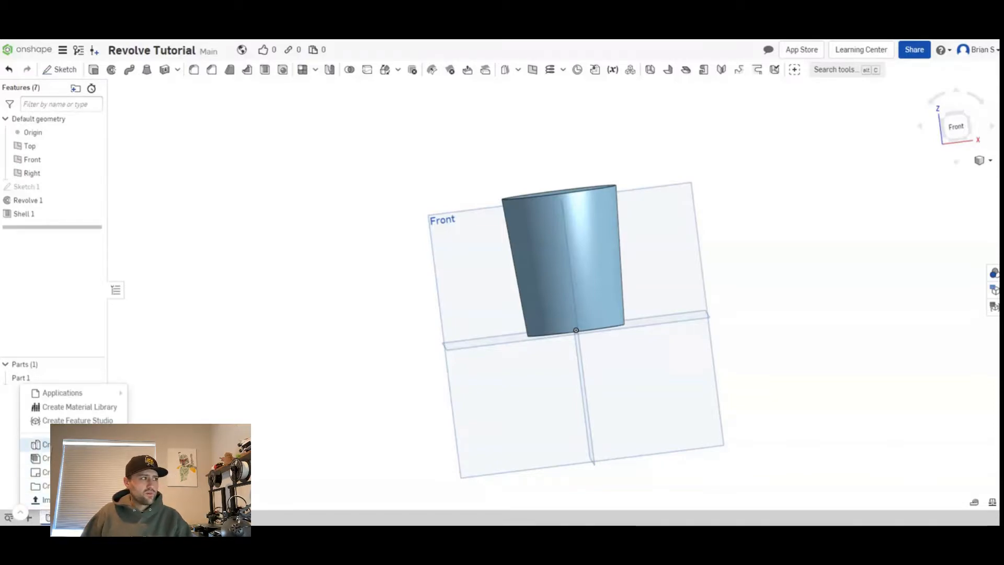
pyautogui.click(36, 458)
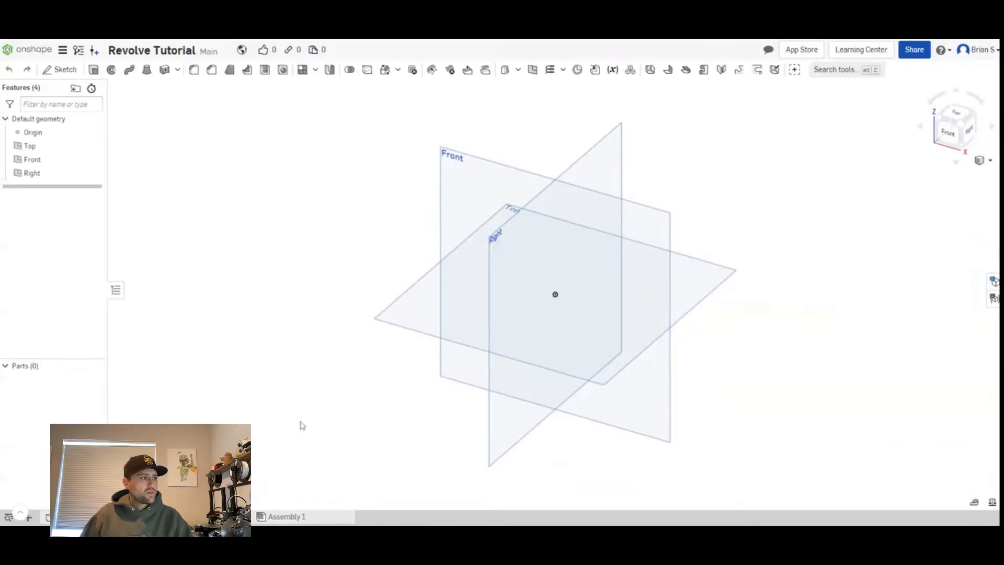
# Start a sketch on the Front plane and draw a circle about 0.94 in in diameter, centred level with and right of the origin
pyautogui.click(470, 206)
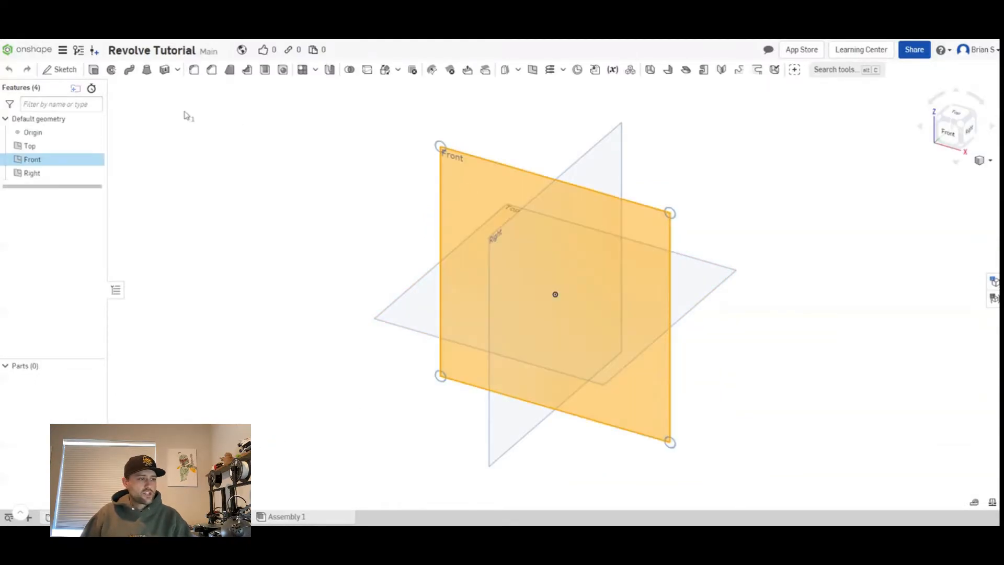
pyautogui.hotkey('shift', 's')
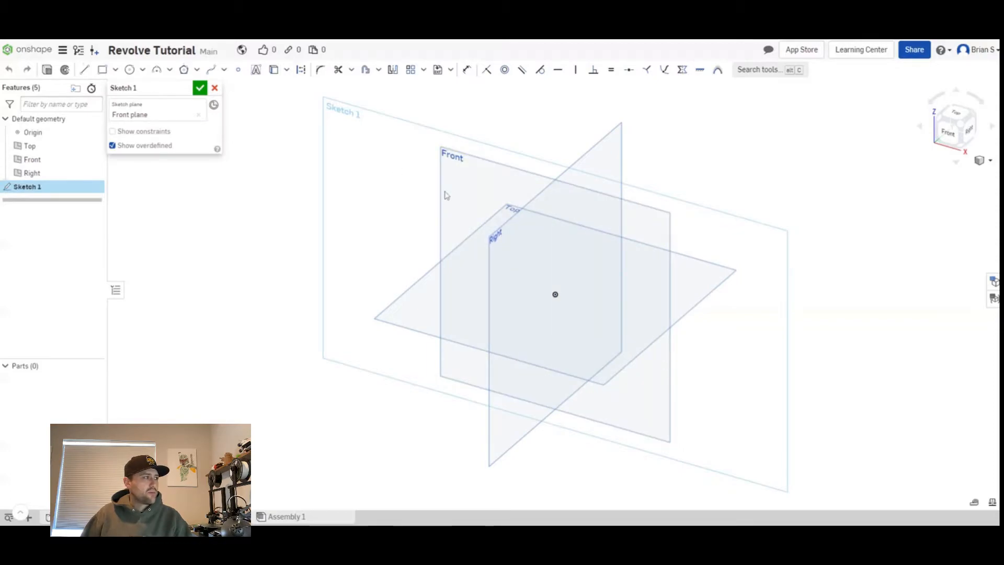
pyautogui.press('n')
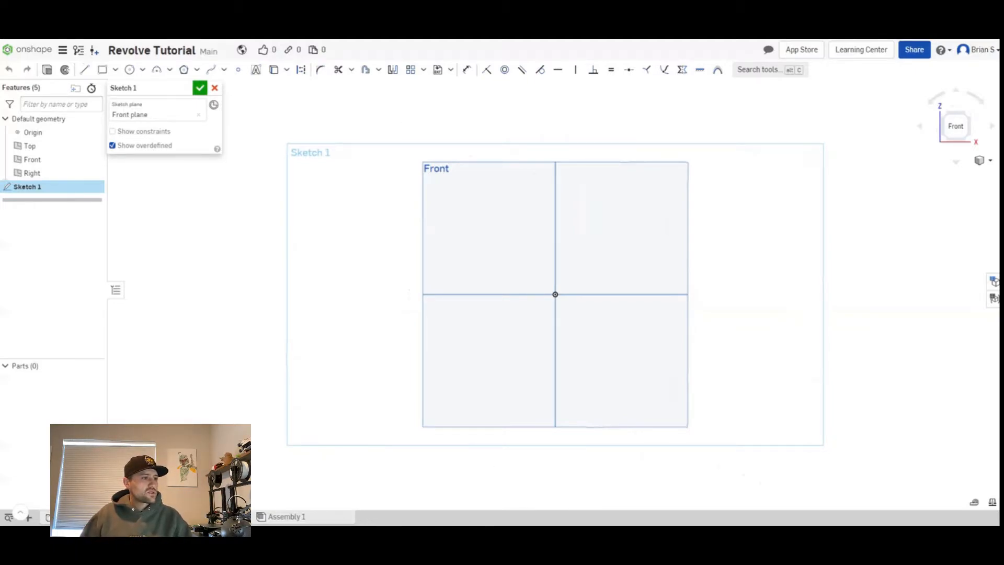
pyautogui.click(129, 69)
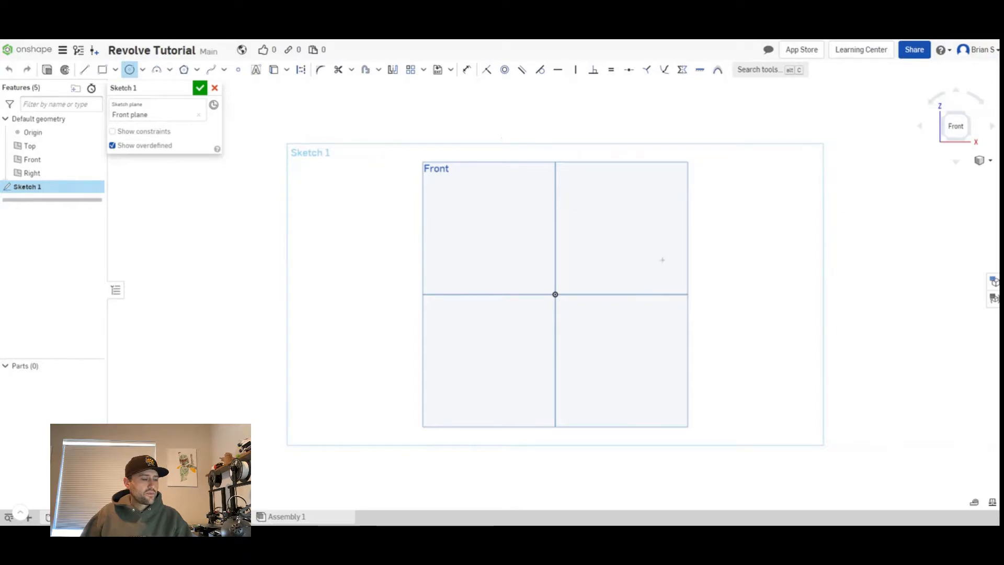
pyautogui.click(663, 309)
pyautogui.scroll(1, 617, 310)
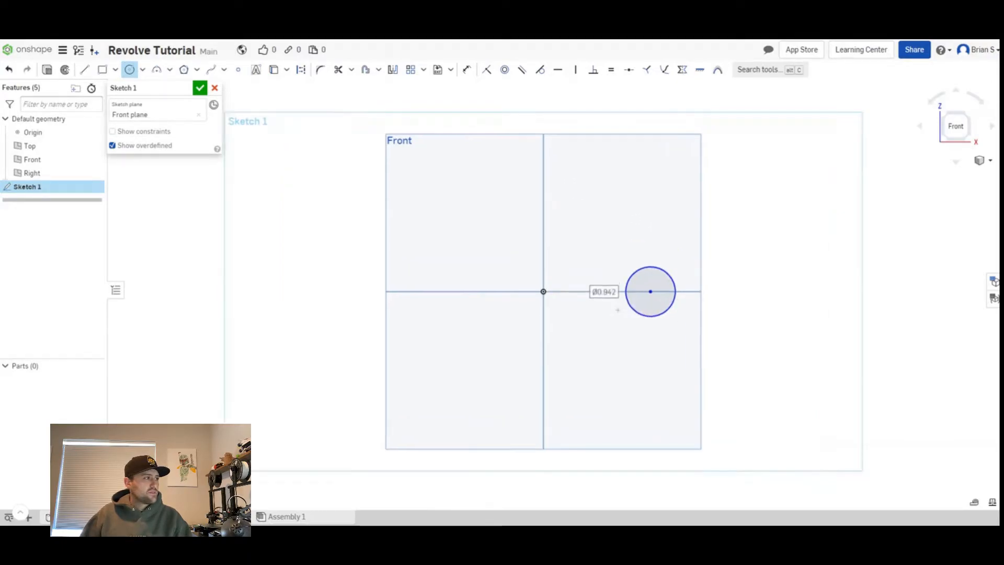
pyautogui.scroll(2, 618, 311)
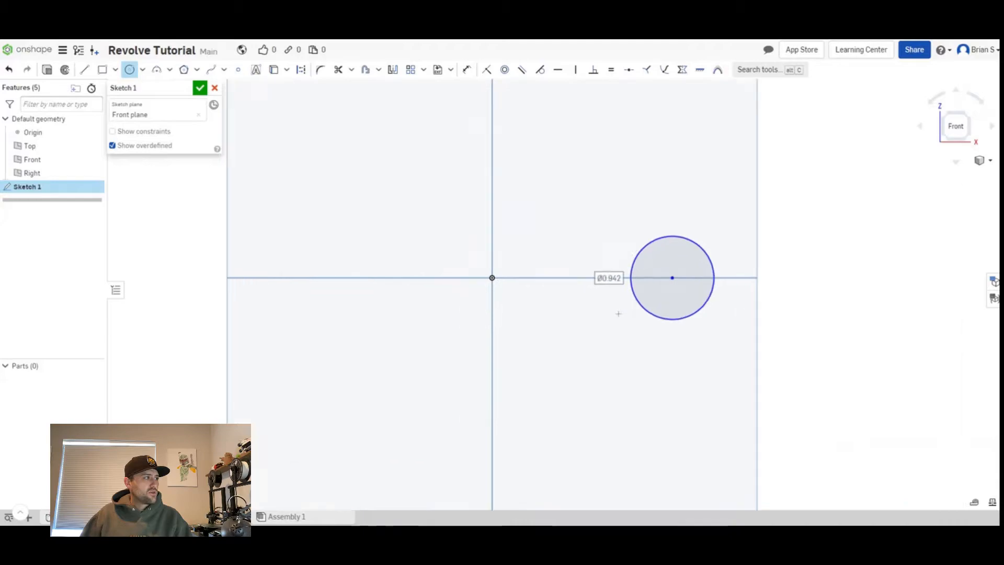
# Draw a vertical construction line upward from the origin as the revolve axis
pyautogui.click(85, 71)
pyautogui.click(302, 71)
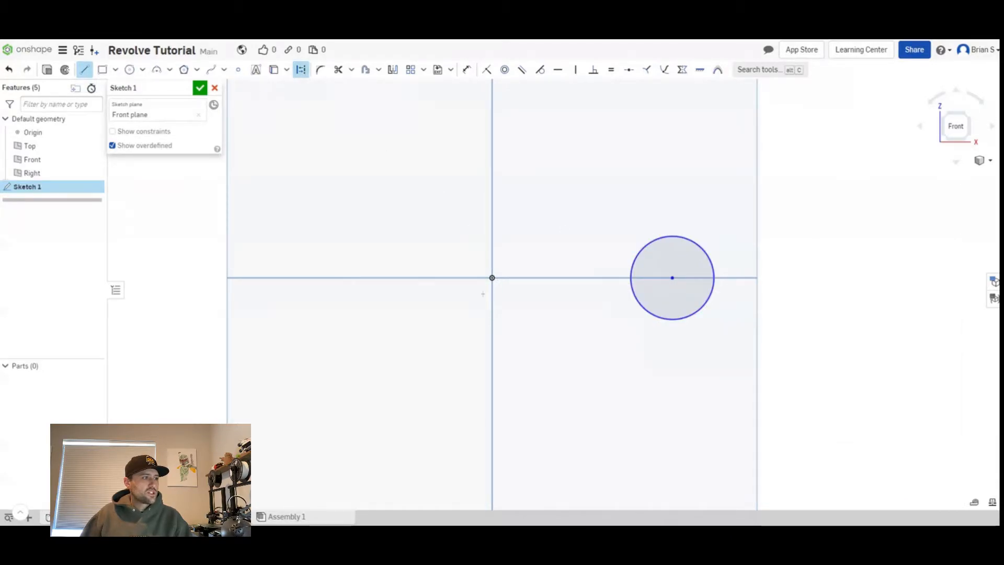
pyautogui.click(493, 278)
pyautogui.click(492, 173)
pyautogui.press('Escape')
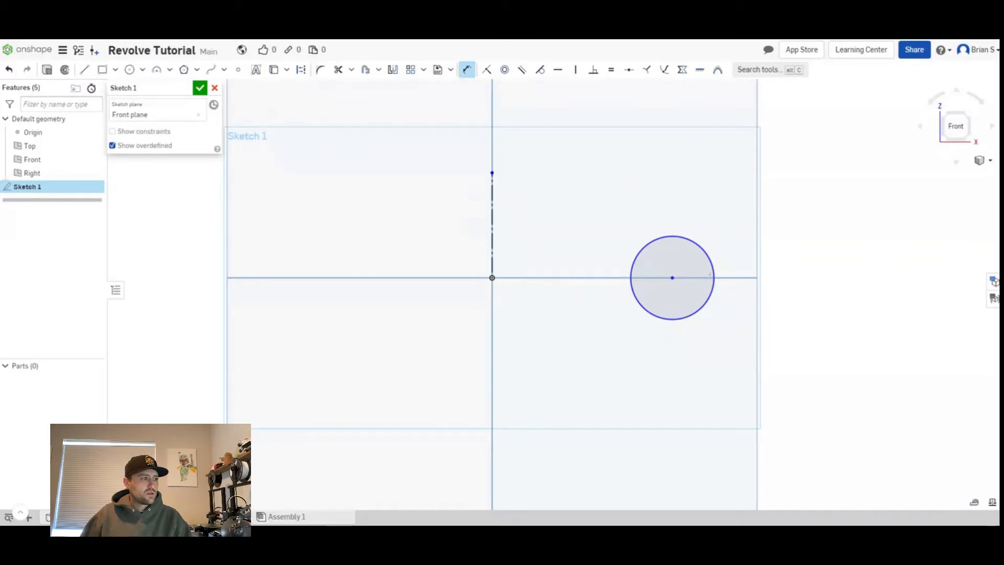
# Dimension the circle's outer edge as a diameter of 4 in about the construction line
pyautogui.click(709, 274)
pyautogui.click(492, 234)
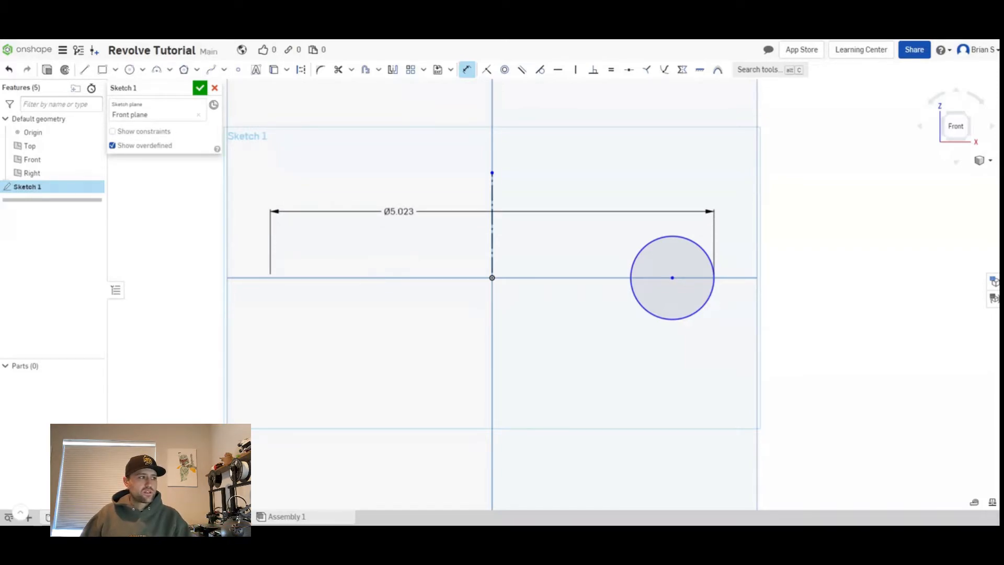
pyautogui.doubleClick(399, 212)
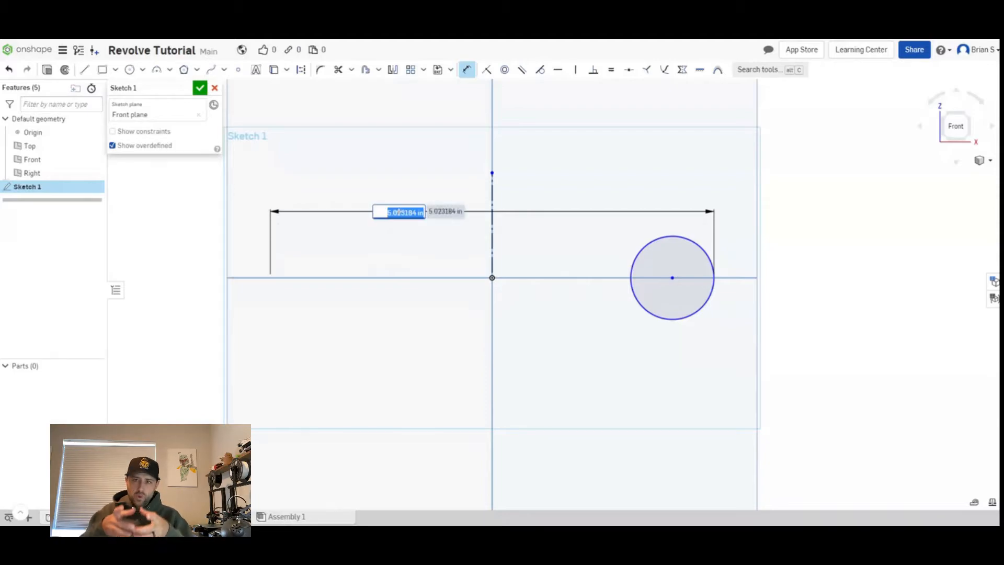
pyautogui.write('4')
pyautogui.press('Return')
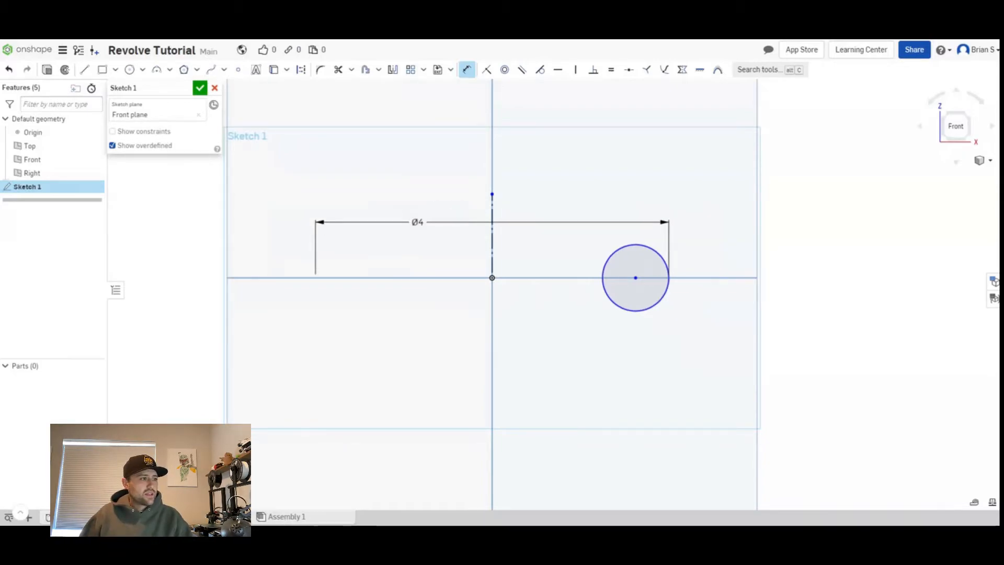
# Dimension the circle's own diameter as 1.5 in and finish the sketch
pyautogui.click(615, 252)
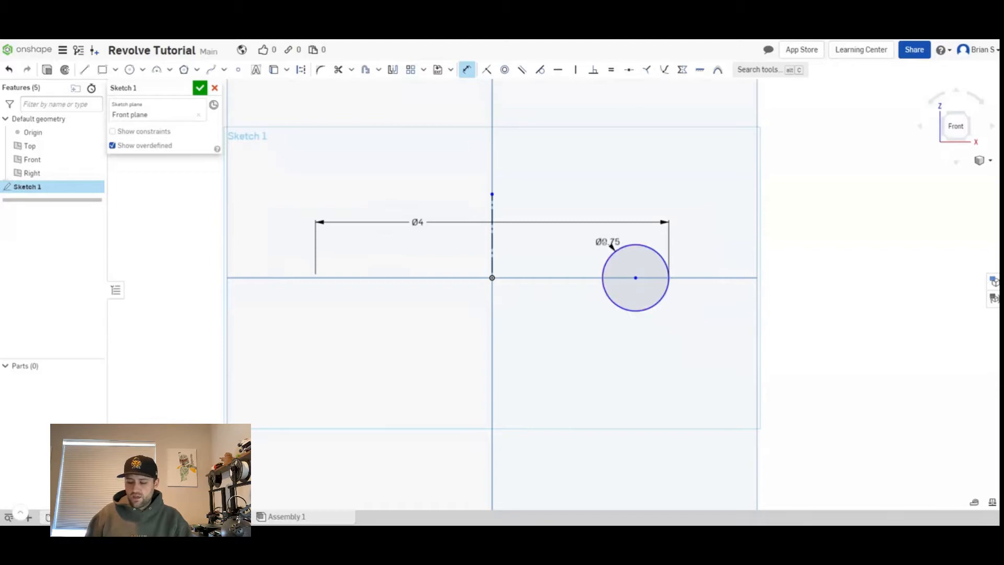
pyautogui.click(606, 244)
pyautogui.write('1.5')
pyautogui.press('Return')
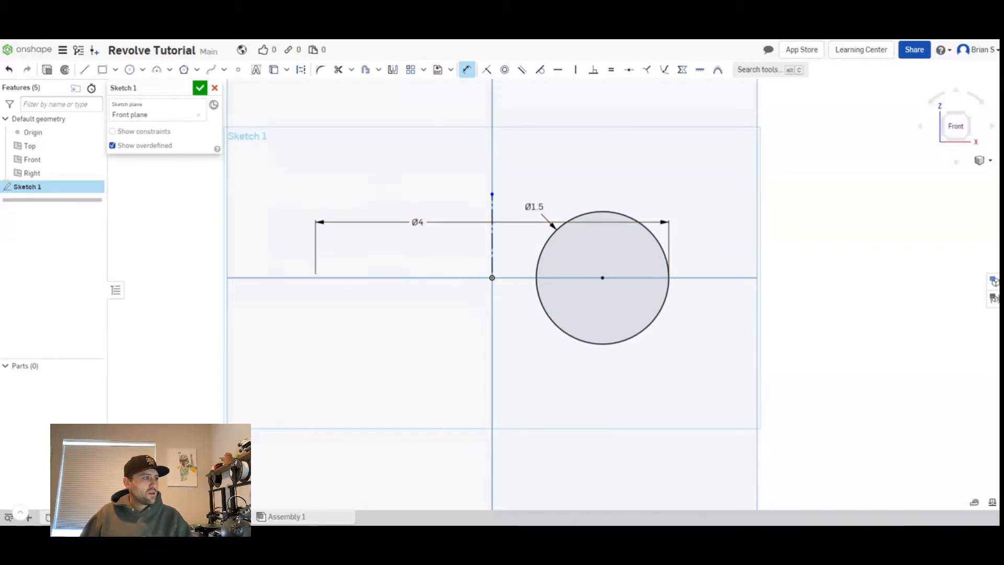
pyautogui.click(200, 88)
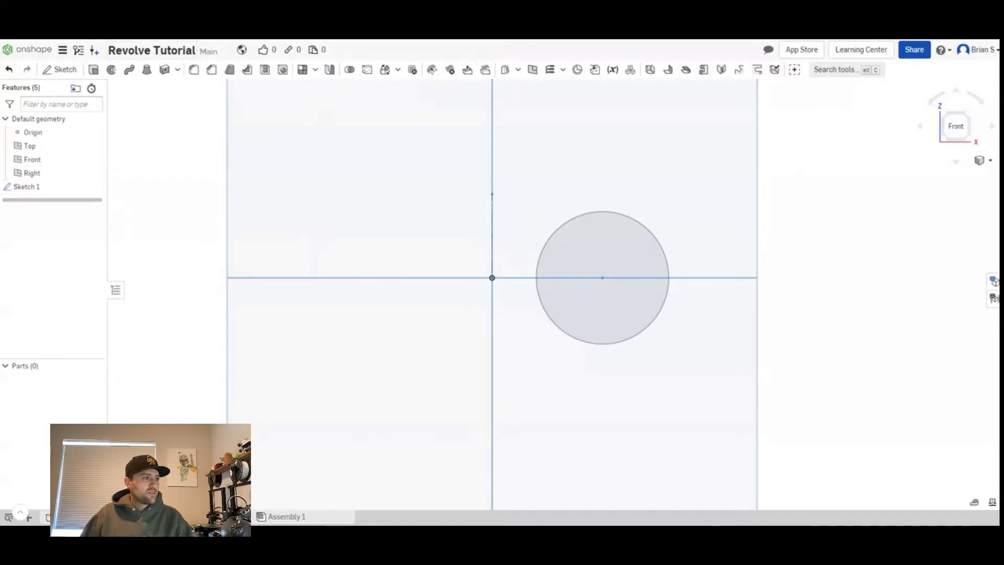
# Revolve the circle into a new full solid ring about the vertical construction line
pyautogui.click(111, 71)
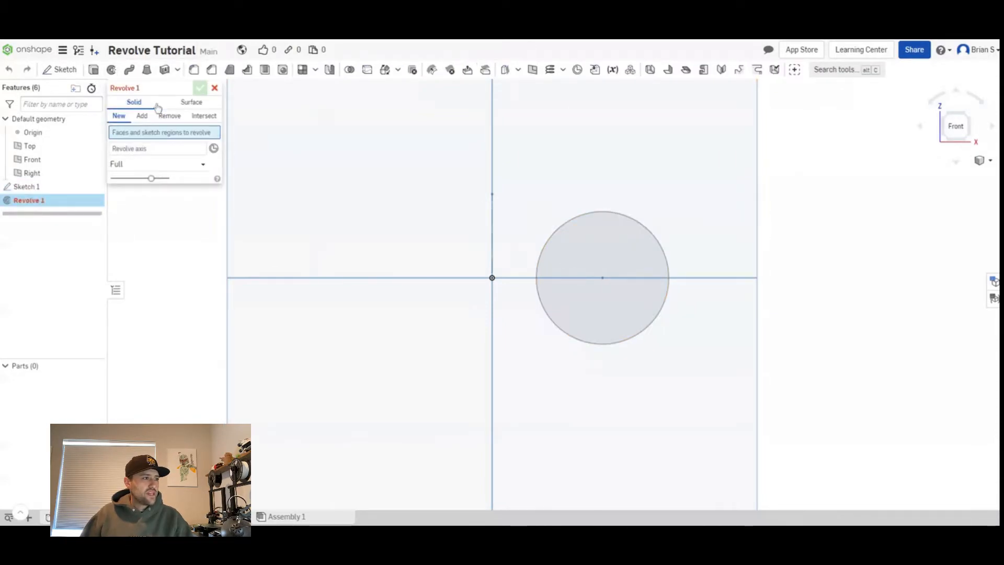
pyautogui.click(597, 262)
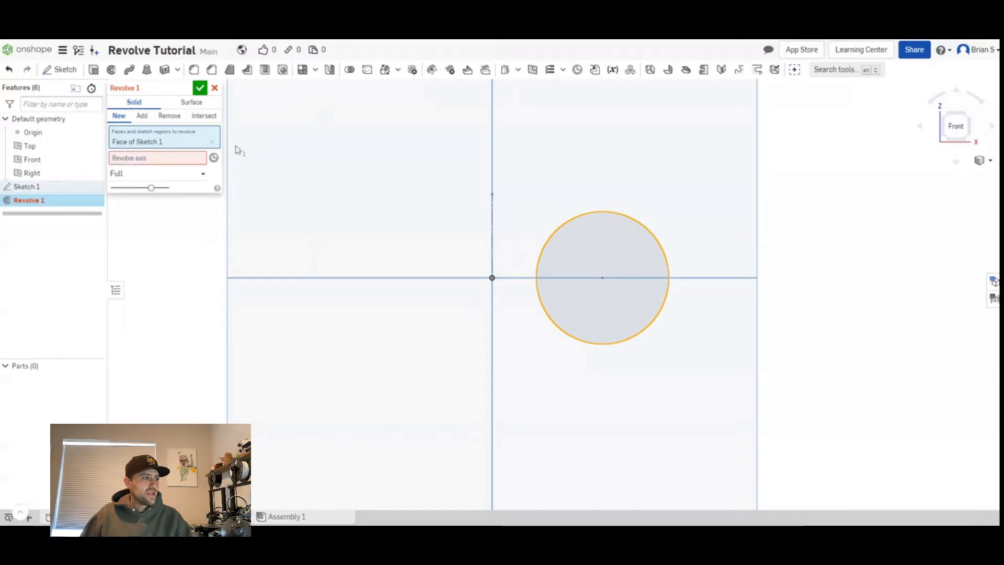
pyautogui.click(172, 158)
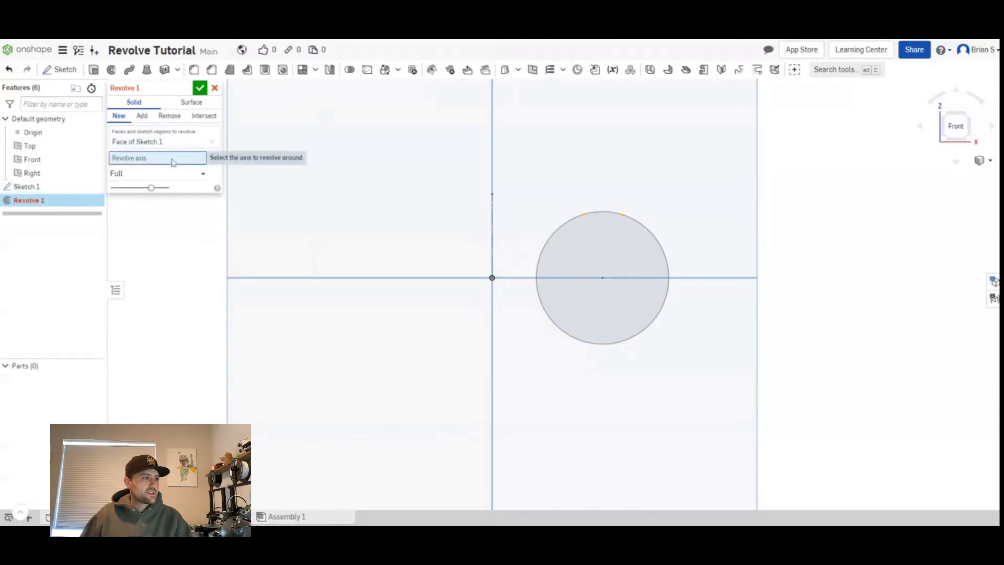
pyautogui.click(493, 240)
pyautogui.moveTo(525, 225)
pyautogui.mouseDown(button='right')
pyautogui.moveTo(544, 218)
pyautogui.moveTo(549, 239)
pyautogui.moveTo(532, 225)
pyautogui.mouseUp(button='right')
pyautogui.moveTo(532, 225); pyautogui.dragTo(547, 292, button='middle')
pyautogui.click(199, 89)
pyautogui.scroll(-2, 482, 244)
pyautogui.moveTo(483, 245); pyautogui.dragTo(511, 190, button='right')
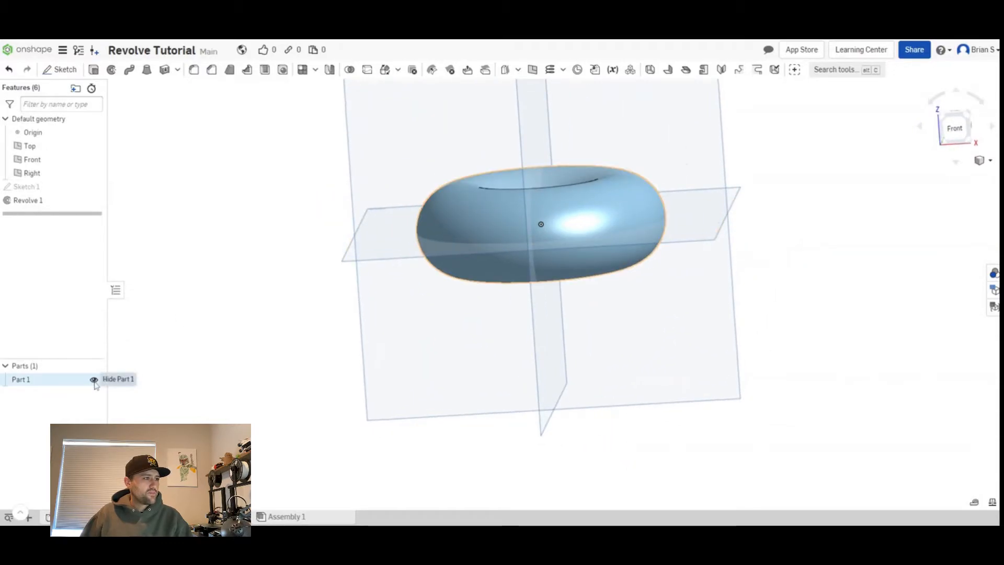
# Hide the ring part and start a new sketch on the Front plane
pyautogui.click(94, 380)
pyautogui.moveTo(535, 202); pyautogui.dragTo(557, 340, button='middle')
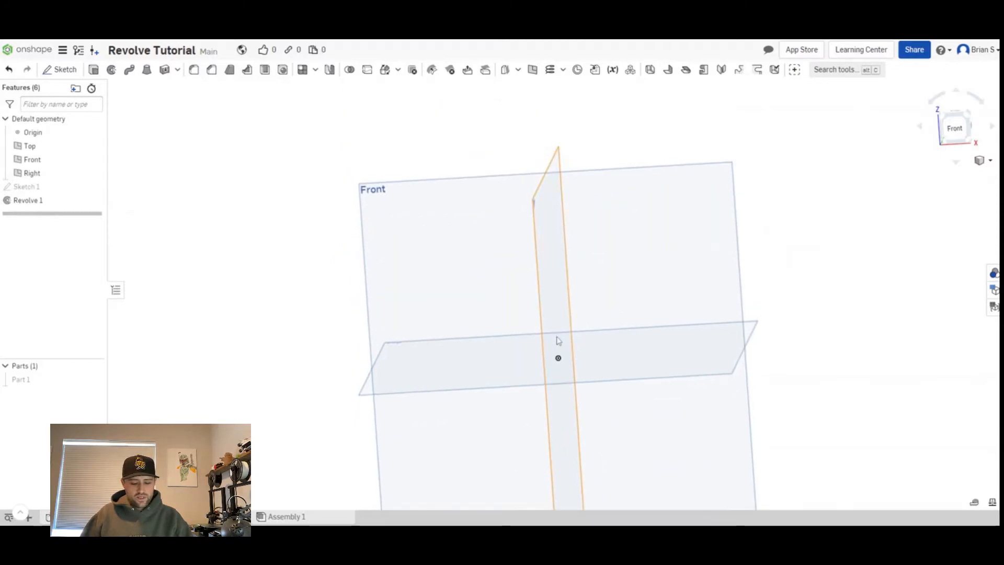
pyautogui.click(453, 257)
pyautogui.hotkey('shift', 's')
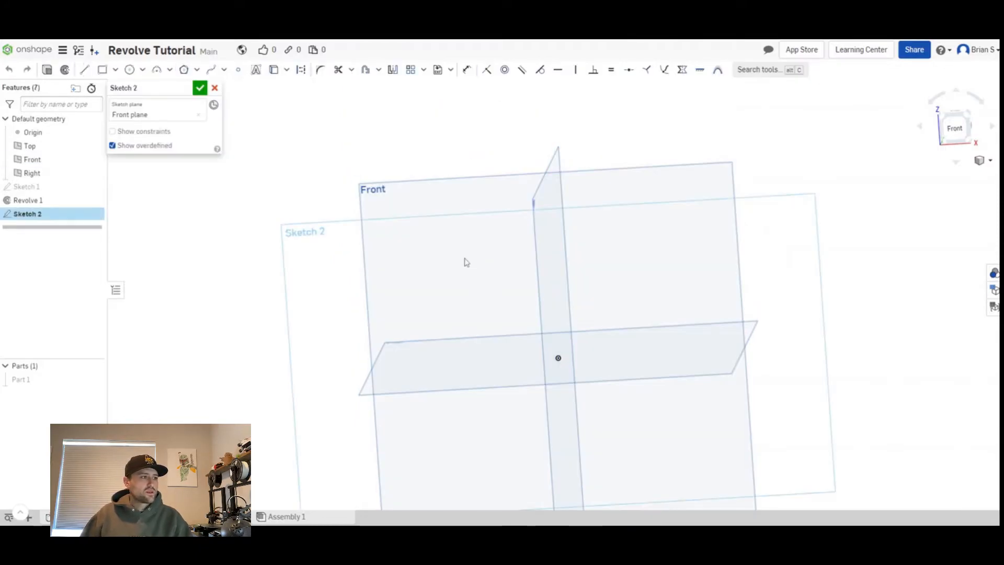
# Draw a five-sided polygon with a horizontal bottom edge, centred level with the origin near the Front plane's right edge
pyautogui.press('n')
pyautogui.moveTo(581, 261); pyautogui.dragTo(489, 244, button='middle')
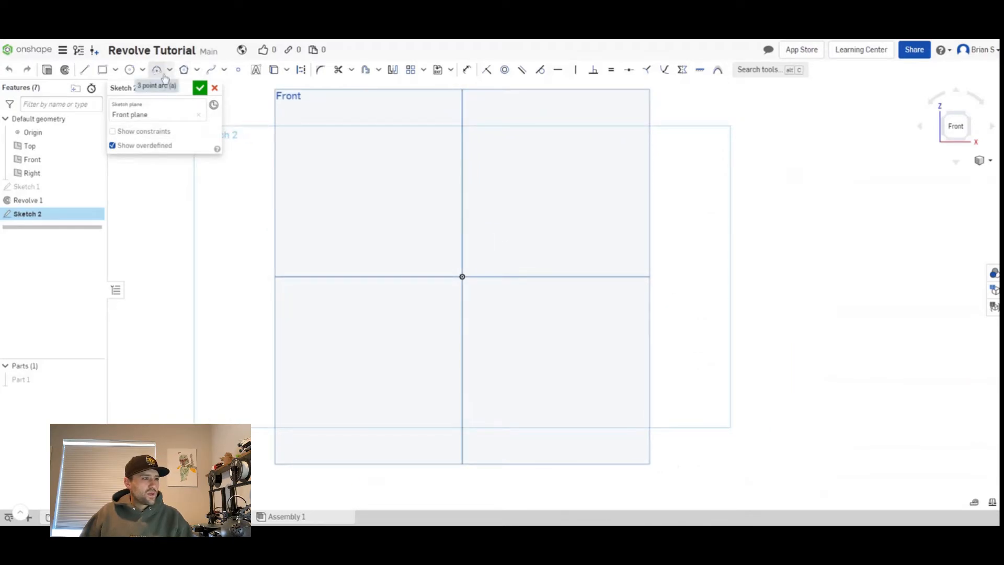
pyautogui.click(184, 69)
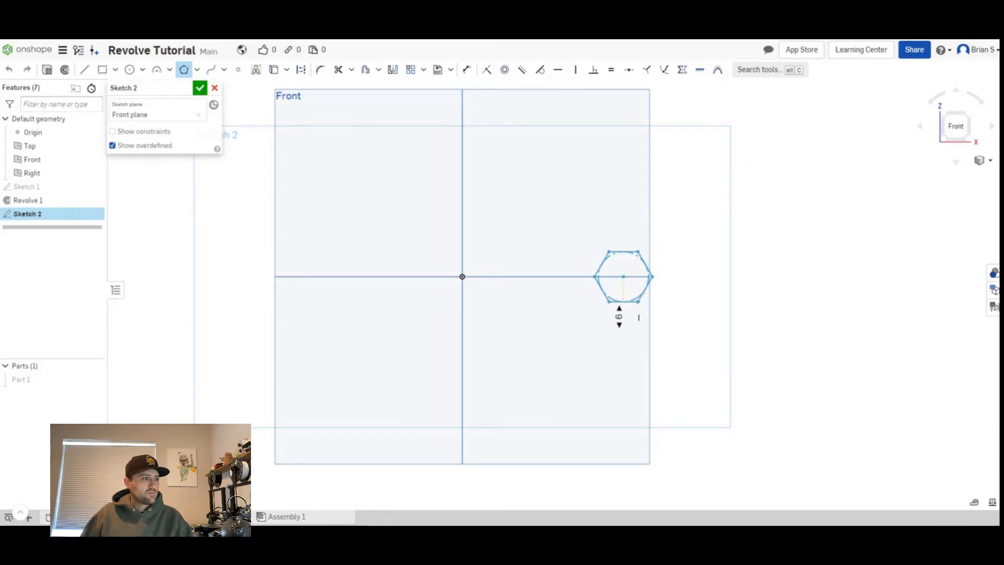
pyautogui.click(623, 302)
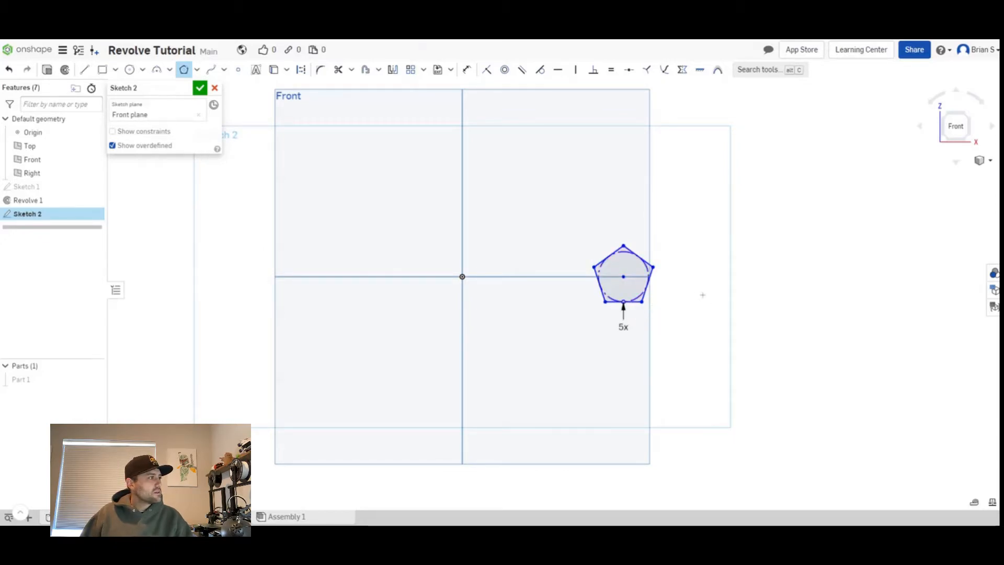
# Draw a vertical construction line about 0.73 in long between the origin and the pentagon, and finish the sketch
pyautogui.click(86, 70)
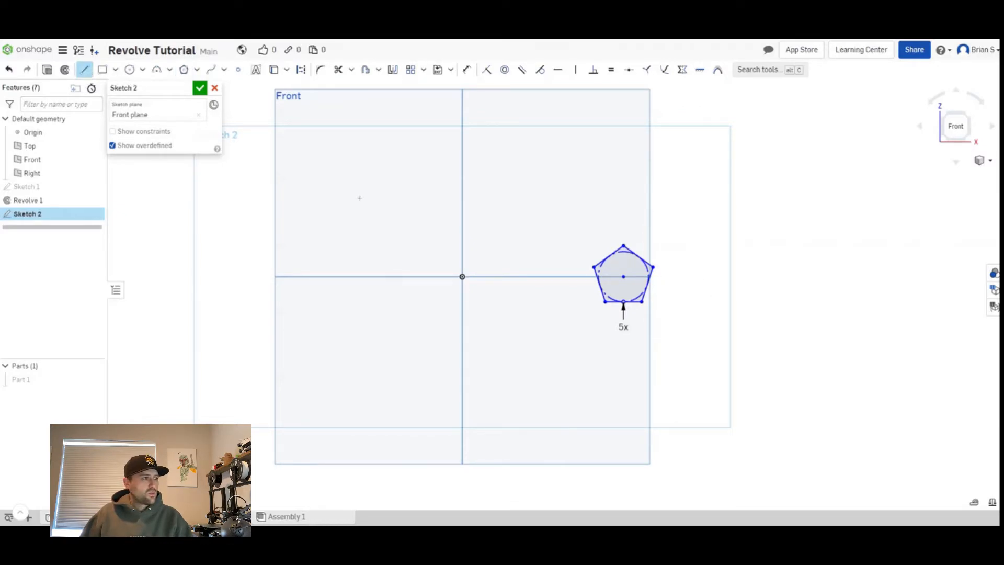
pyautogui.click(565, 276)
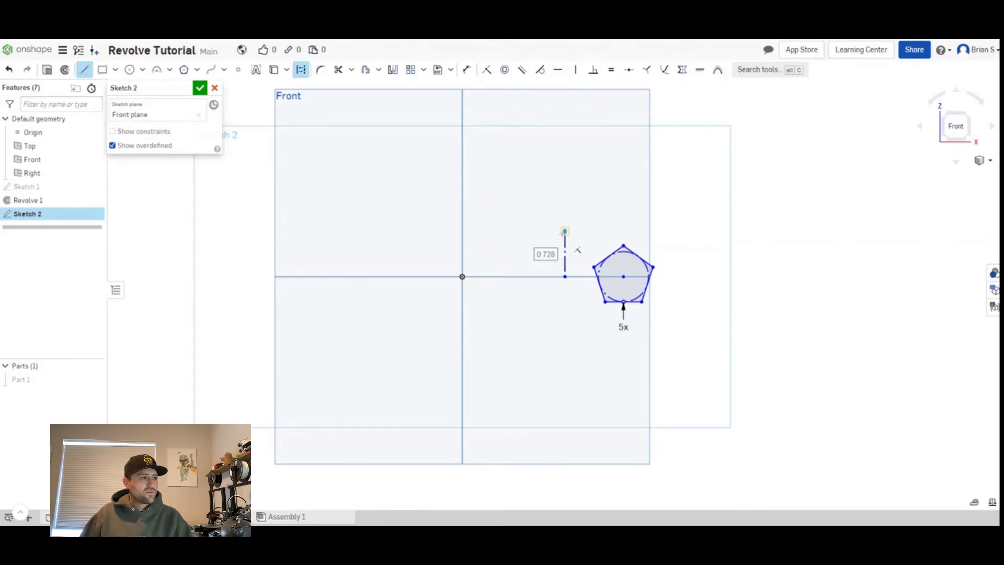
pyautogui.click(565, 231)
pyautogui.press('Escape')
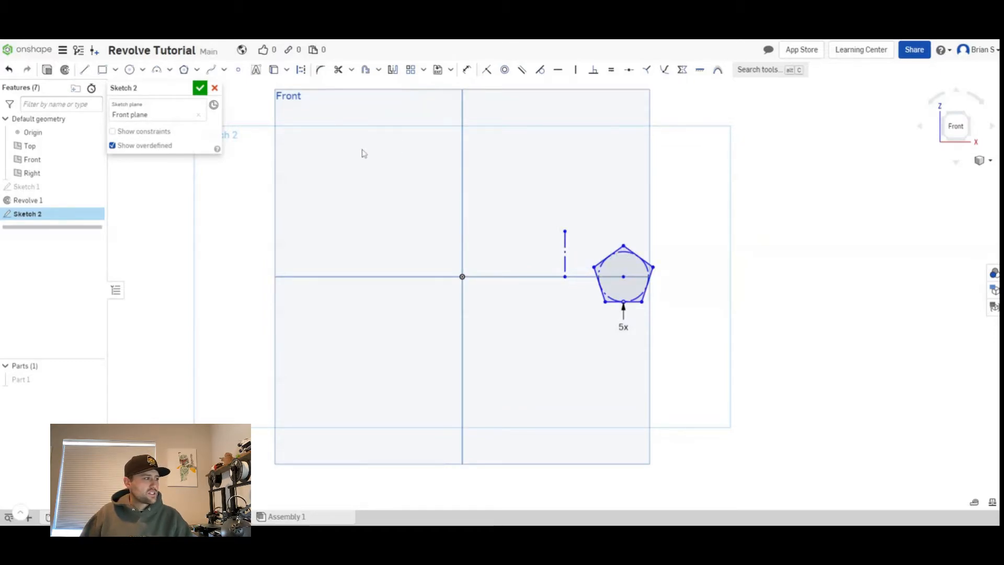
pyautogui.click(199, 89)
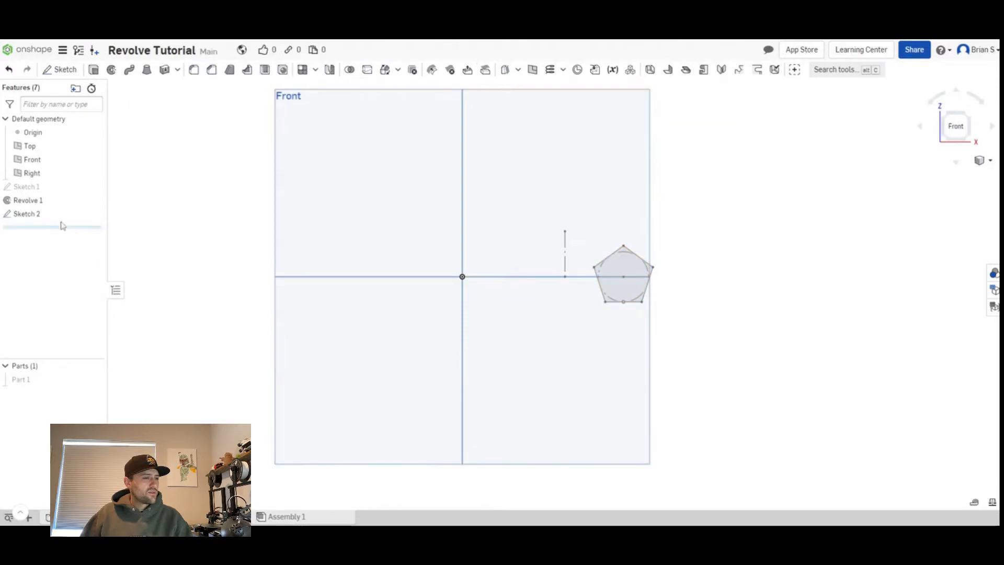
# Revolve the pentagon into a new full solid about the vertical construction line
pyautogui.click(112, 71)
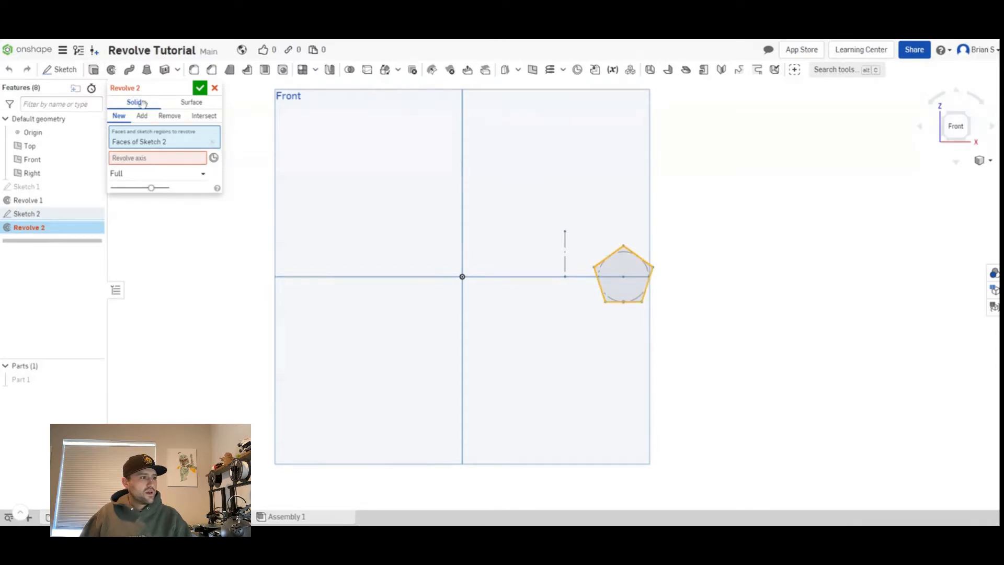
pyautogui.click(164, 159)
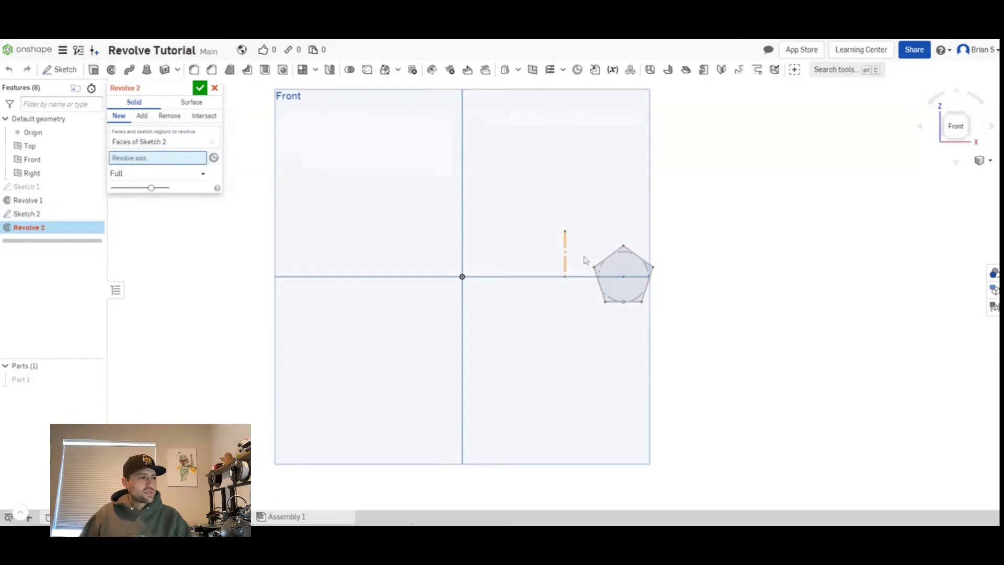
pyautogui.click(564, 254)
pyautogui.moveTo(632, 212)
pyautogui.mouseDown(button='right')
pyautogui.moveTo(621, 179)
pyautogui.moveTo(623, 236)
pyautogui.moveTo(607, 153)
pyautogui.moveTo(635, 187)
pyautogui.moveTo(617, 135)
pyautogui.moveTo(654, 212)
pyautogui.moveTo(596, 156)
pyautogui.moveTo(580, 183)
pyautogui.moveTo(605, 257)
pyautogui.moveTo(584, 251)
pyautogui.mouseUp(button='right')
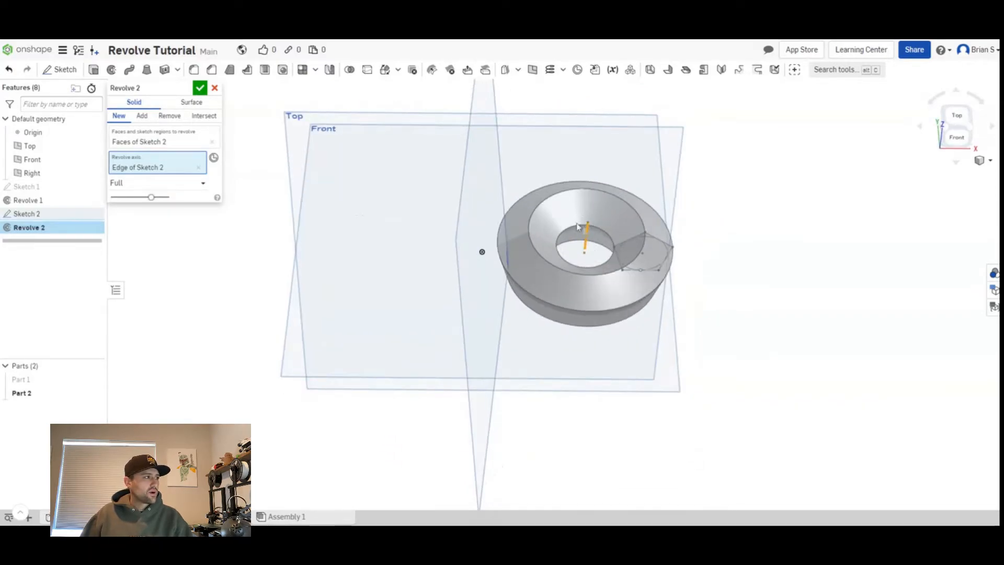
pyautogui.click(200, 88)
# Hide the pentagonal ring part and start a new sketch on the Front plane, viewed face-on
pyautogui.click(94, 394)
pyautogui.moveTo(527, 269); pyautogui.dragTo(511, 313, button='right')
pyautogui.click(583, 259)
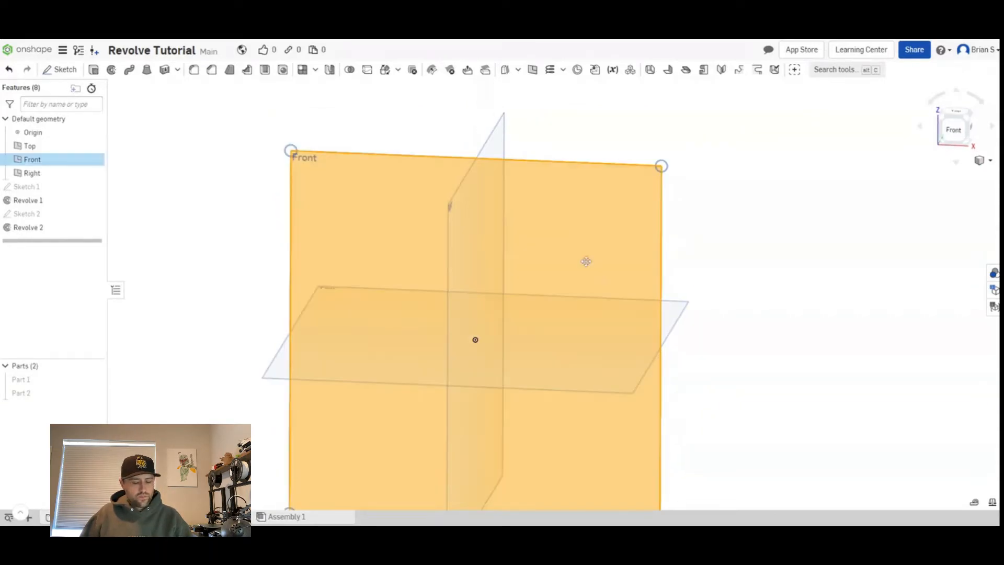
pyautogui.hotkey('shift', 's')
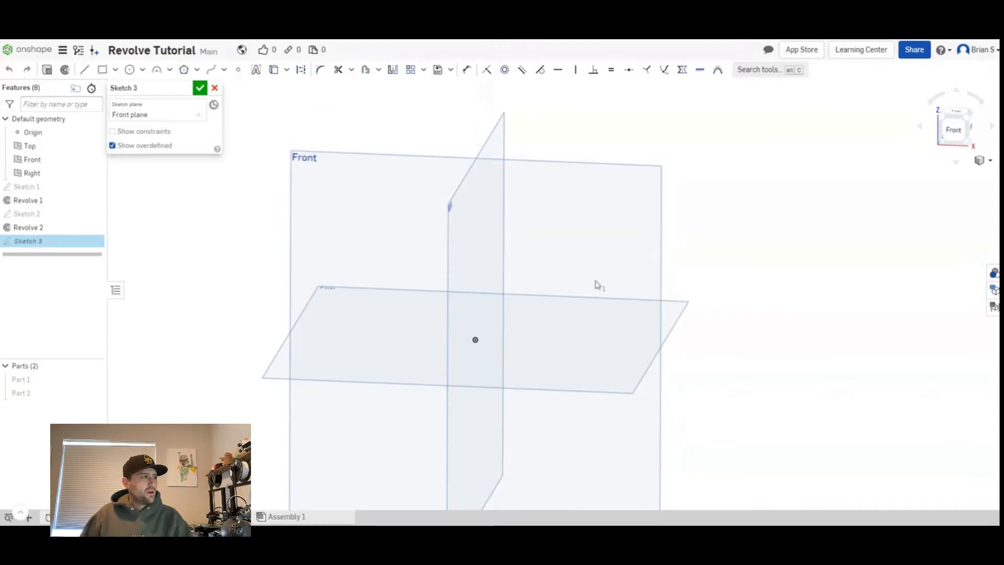
pyautogui.moveTo(553, 312); pyautogui.dragTo(529, 275, button='middle')
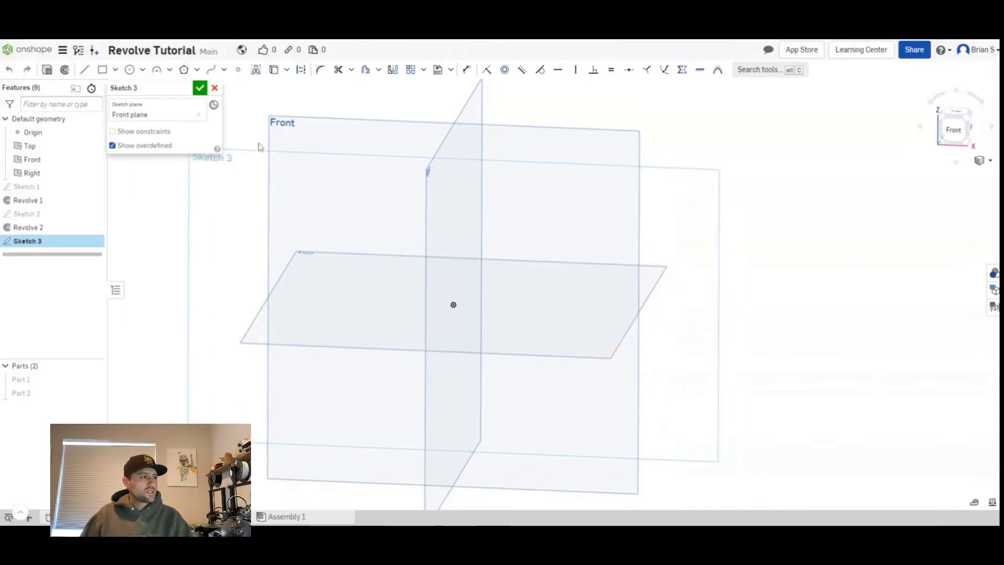
pyautogui.press('n')
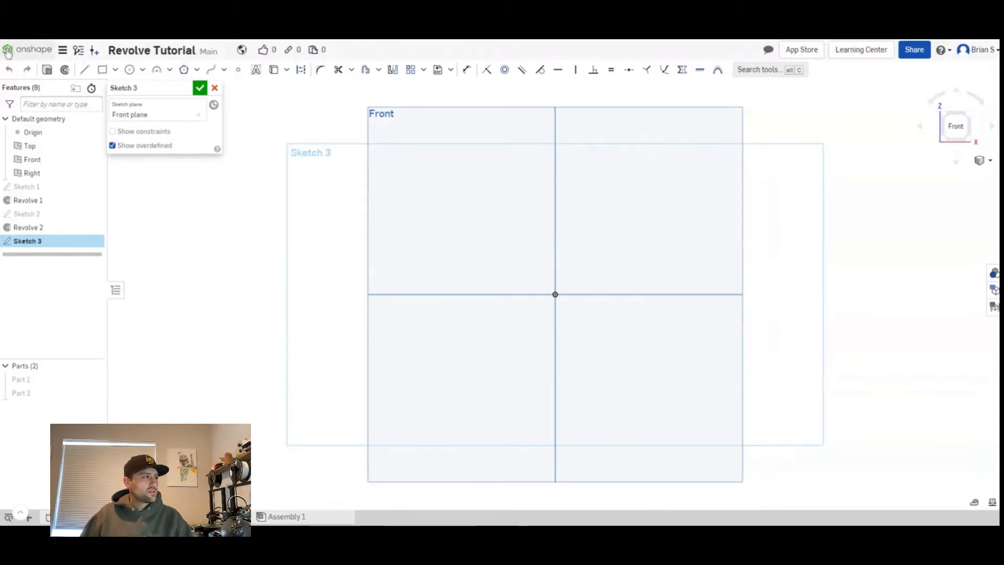
# Draw a closed, irregular nine-point spline in the upper-right quadrant of the Front plane
pyautogui.click(84, 70)
pyautogui.click(211, 71)
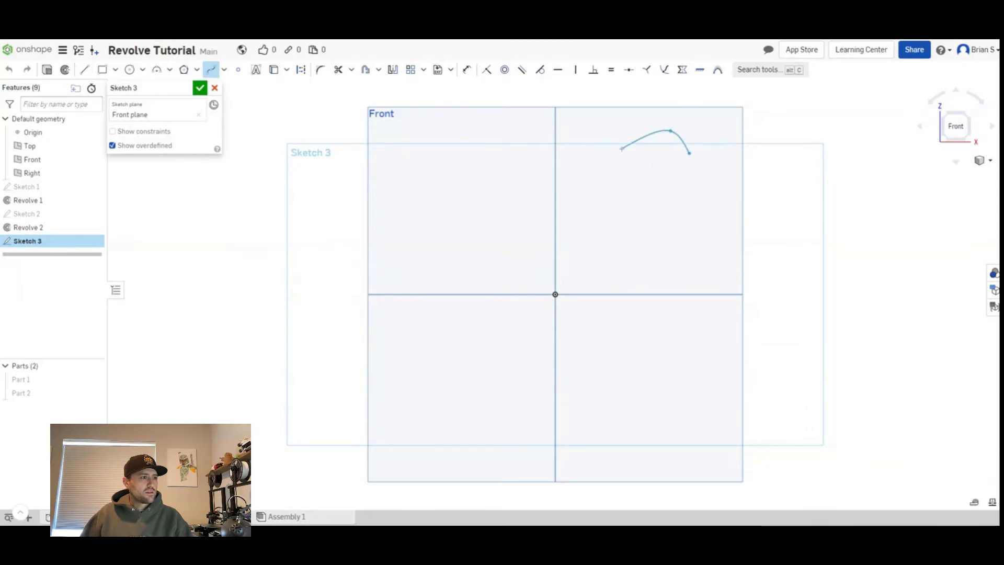
pyautogui.click(633, 246)
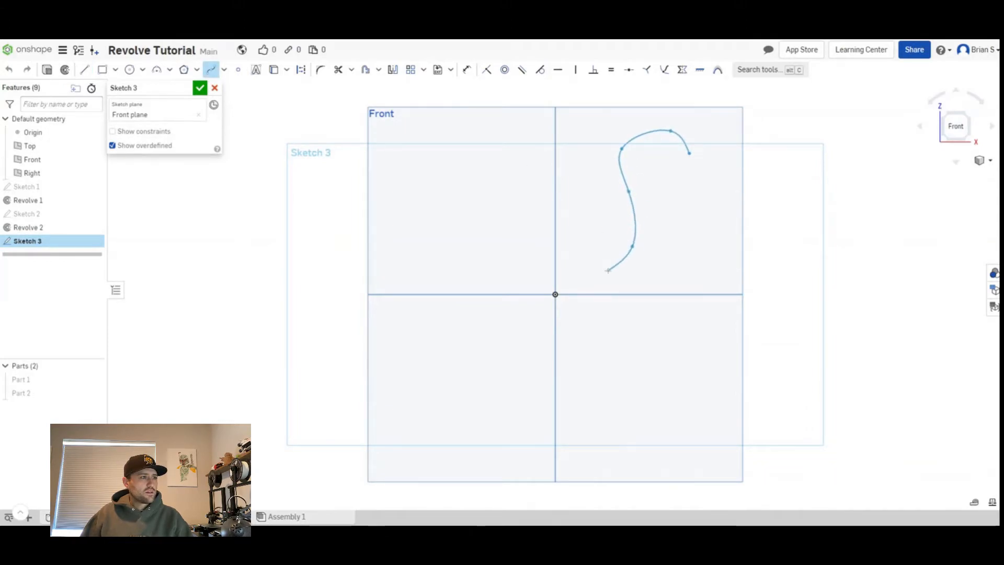
pyautogui.click(679, 228)
pyautogui.click(711, 199)
pyautogui.click(689, 153)
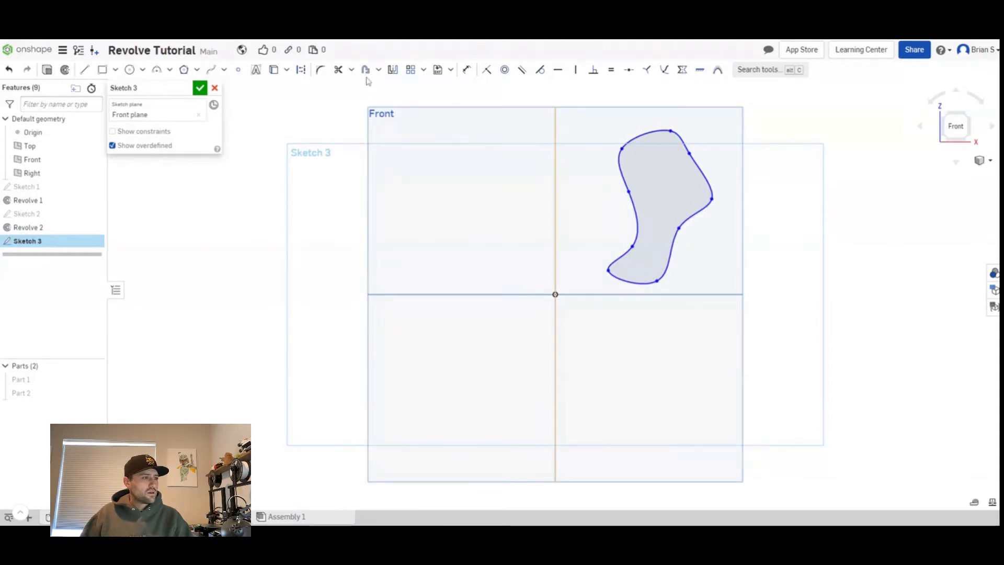
# Draw a slanted construction line about 1.4 in long from the origin up and away from the spline, and finish the sketch
pyautogui.click(555, 294)
pyautogui.press('a')
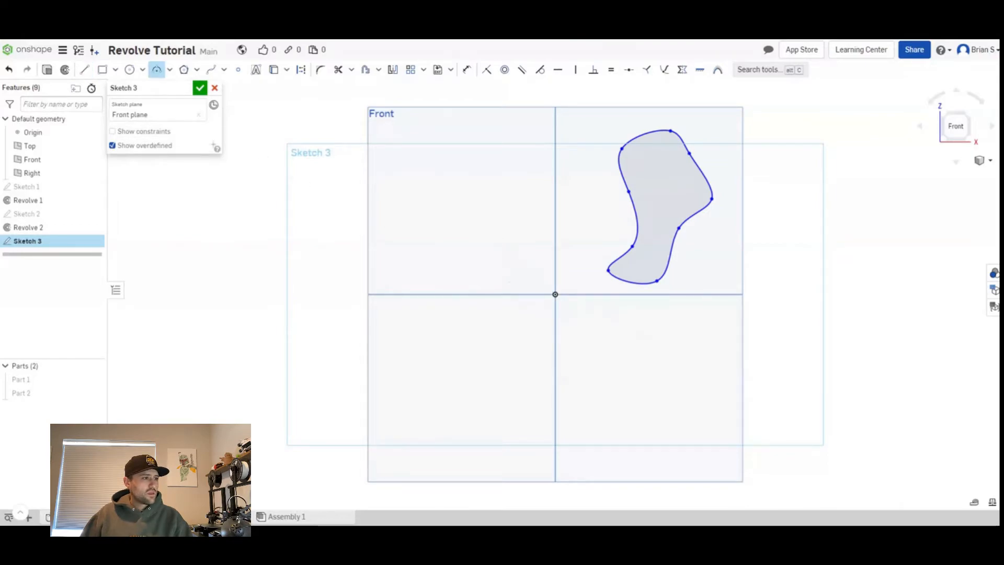
pyautogui.click(85, 70)
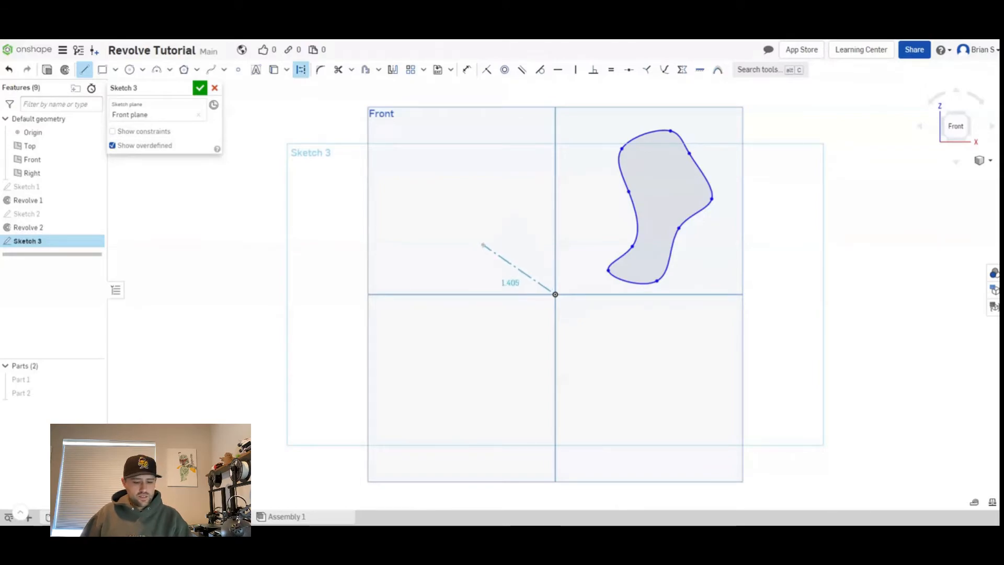
pyautogui.click(482, 246)
pyautogui.press('Escape')
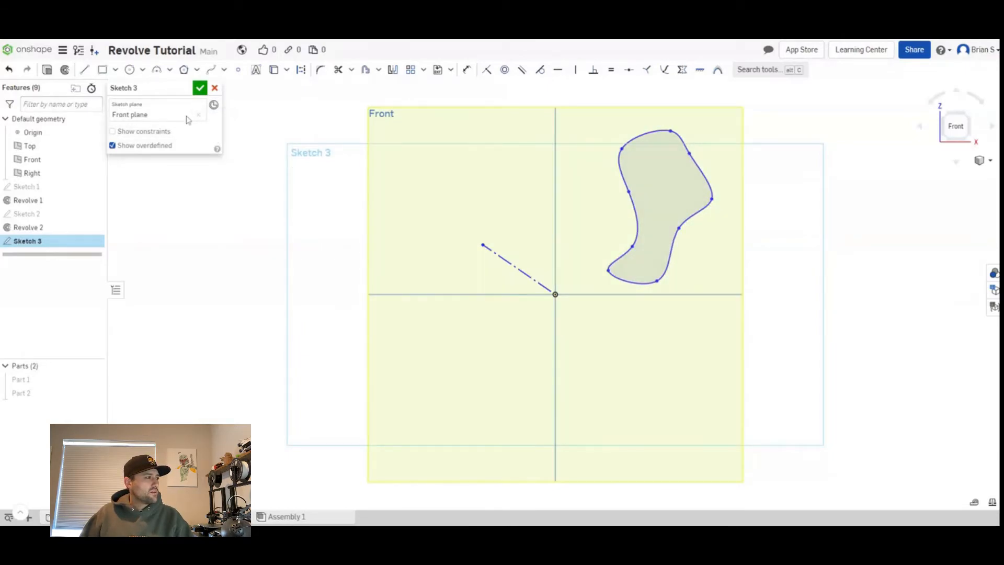
pyautogui.click(200, 88)
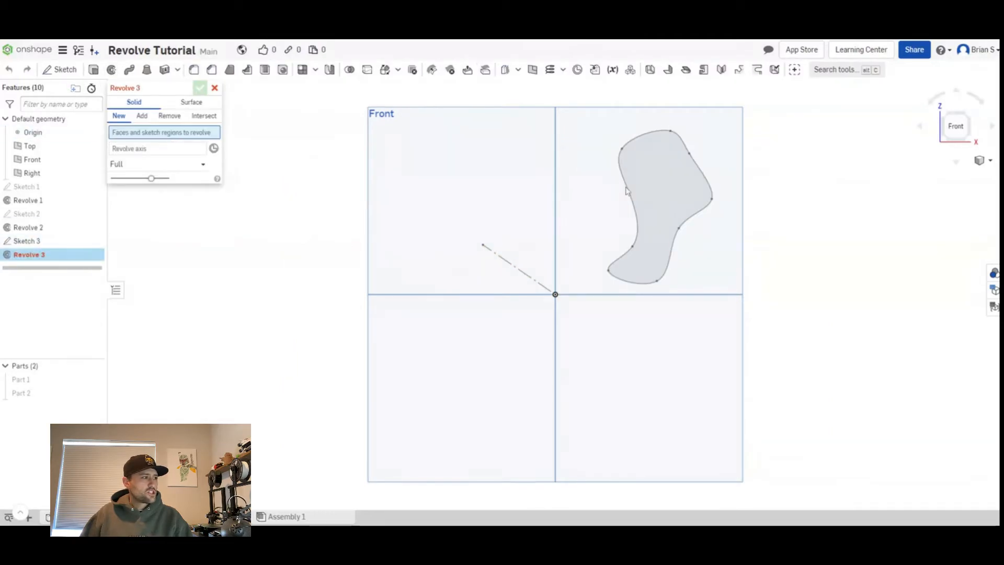
# Revolve the closed spline region into a new full solid about the slanted construction line
pyautogui.click(659, 212)
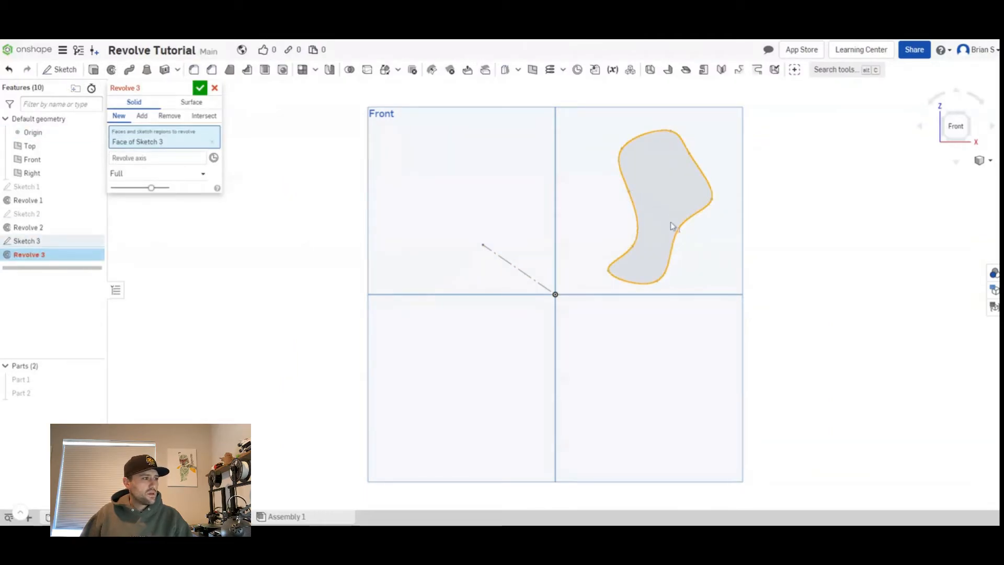
pyautogui.click(153, 161)
pyautogui.click(531, 278)
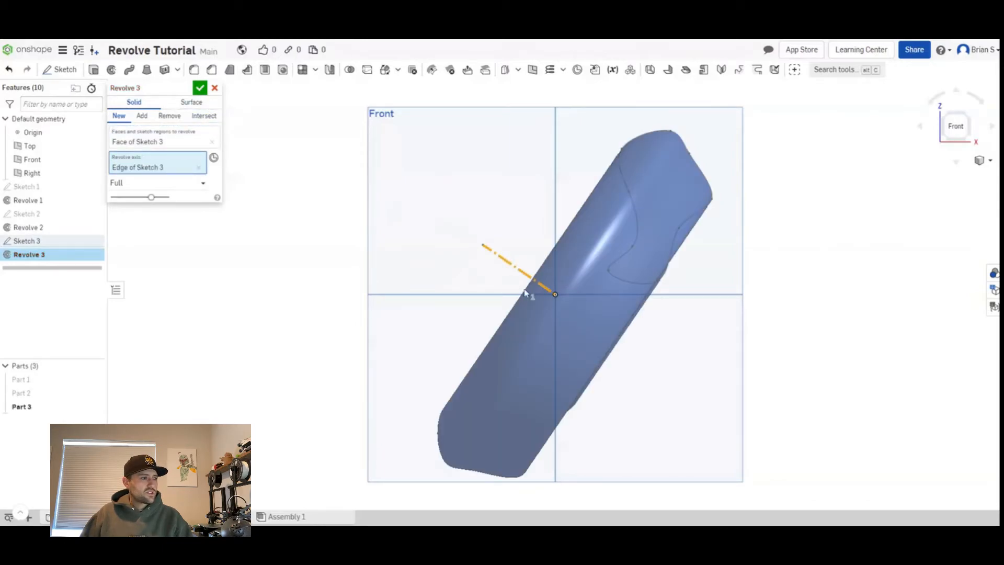
pyautogui.moveTo(525, 289); pyautogui.dragTo(493, 261, button='middle')
pyautogui.moveTo(539, 294); pyautogui.dragTo(589, 297, button='right')
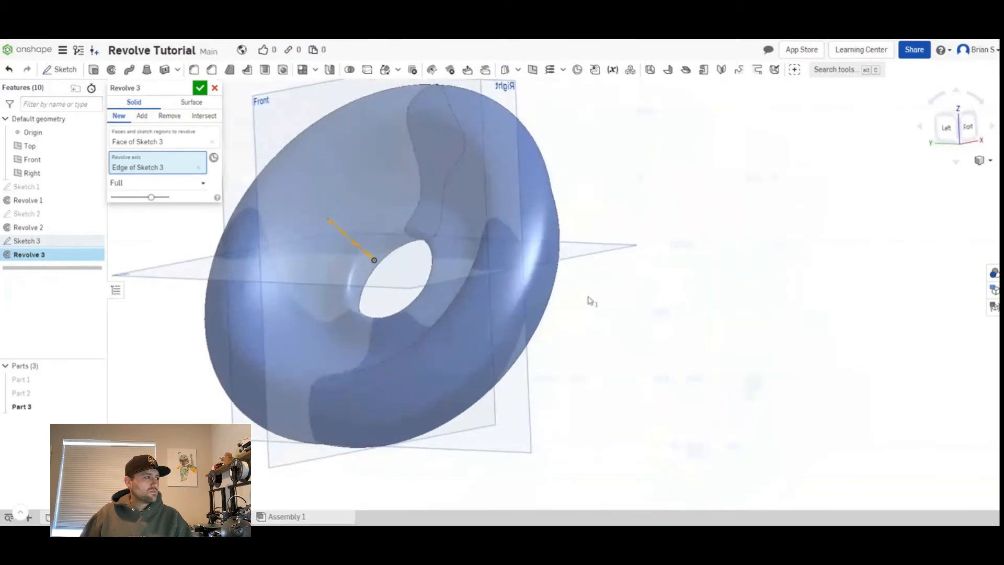
pyautogui.press('Return')
pyautogui.moveTo(399, 254); pyautogui.dragTo(476, 271, button='middle')
pyautogui.moveTo(476, 270)
pyautogui.mouseDown(button='right')
pyautogui.moveTo(634, 256)
pyautogui.moveTo(580, 203)
pyautogui.moveTo(683, 245)
pyautogui.moveTo(600, 327)
pyautogui.moveTo(659, 374)
pyautogui.moveTo(650, 337)
pyautogui.moveTo(600, 322)
pyautogui.moveTo(587, 363)
pyautogui.moveTo(554, 322)
pyautogui.moveTo(545, 274)
pyautogui.moveTo(627, 299)
pyautogui.moveTo(586, 320)
pyautogui.mouseUp(button='right')
# Edit the spline sketch to move the construction line's free end so the axis stands steeper, and finish the sketch
pyautogui.doubleClick(28, 243)
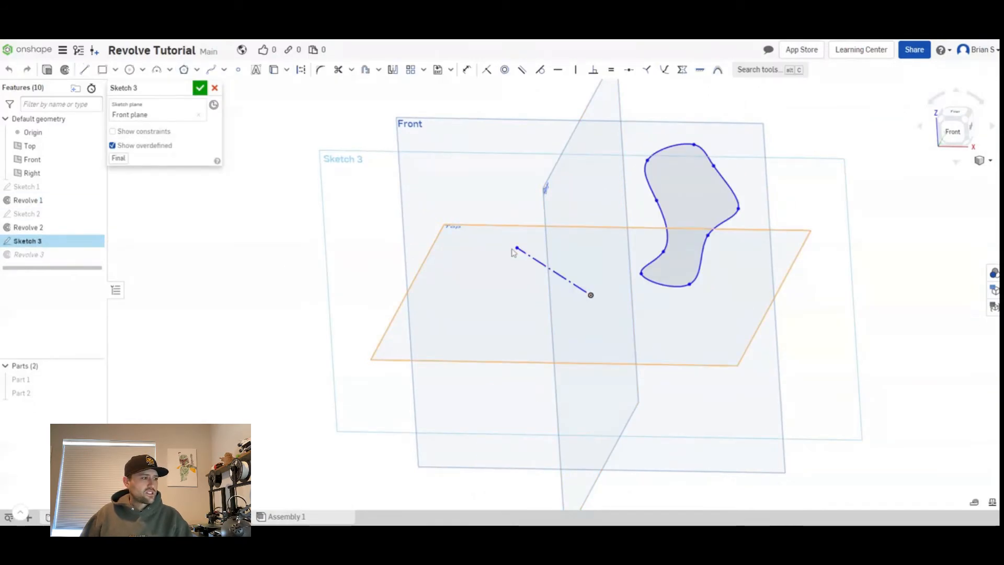
pyautogui.press('n')
pyautogui.moveTo(441, 330); pyautogui.dragTo(462, 244)
pyautogui.click(200, 89)
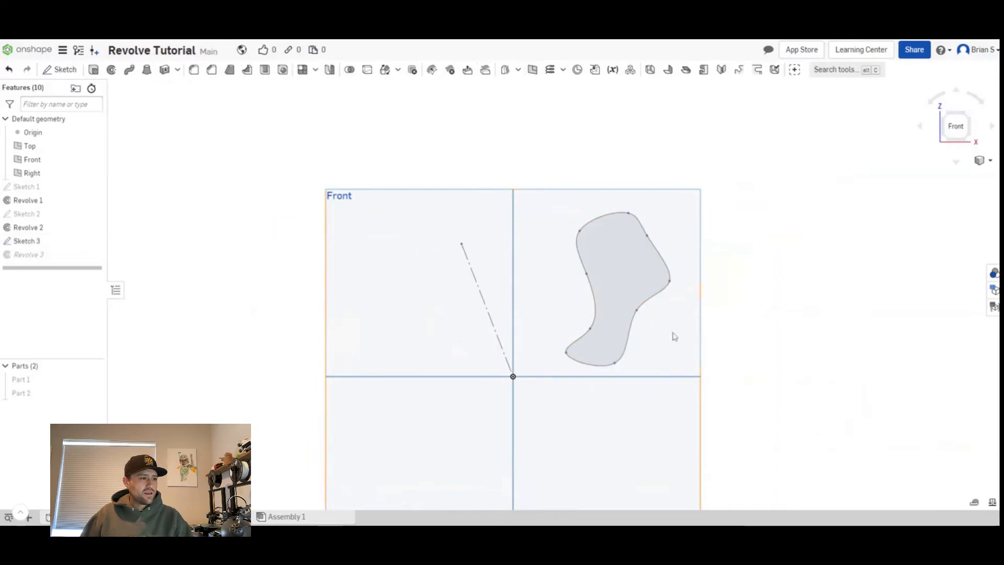
pyautogui.moveTo(632, 252); pyautogui.dragTo(613, 309, button='right')
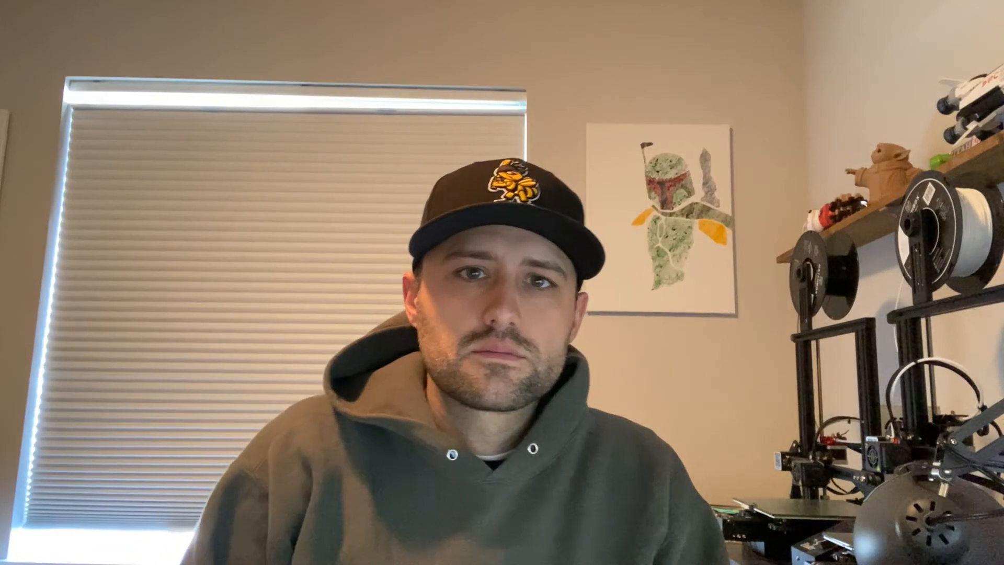